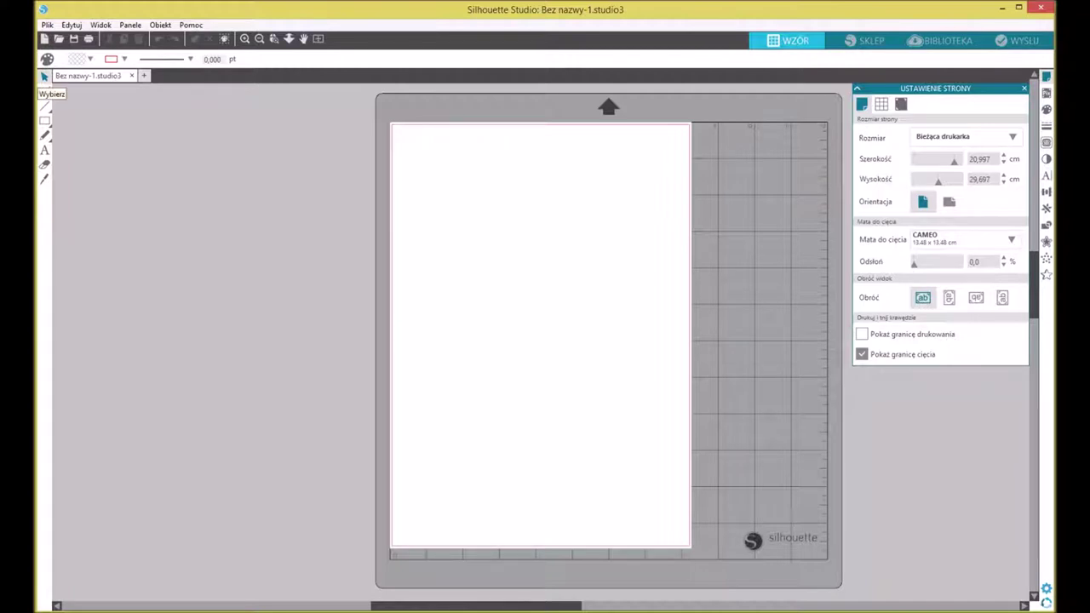
# Look through the drawing tools: point editing, lines, shapes, freehand, text, eraser and knife
pyautogui.click(45, 90)
pyautogui.click(45, 91)
pyautogui.click(45, 105)
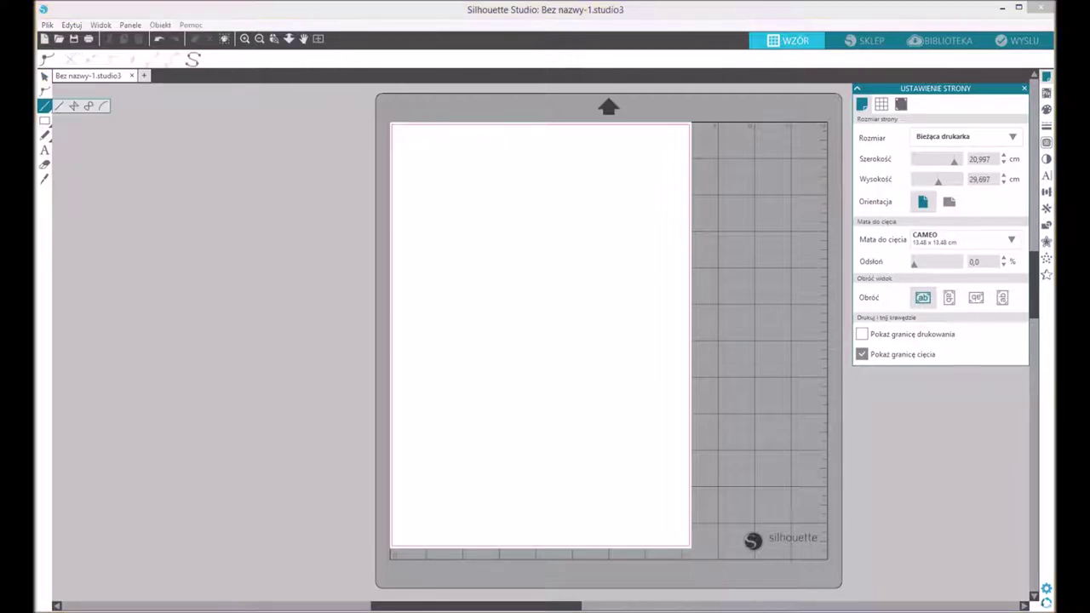
pyautogui.click(45, 120)
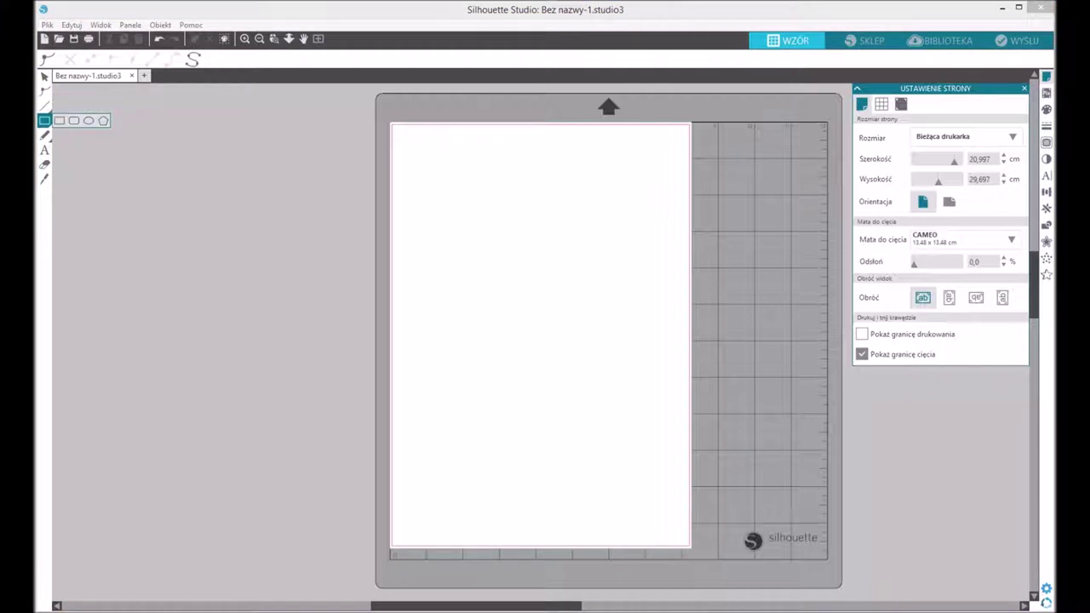
pyautogui.moveTo(45, 135)
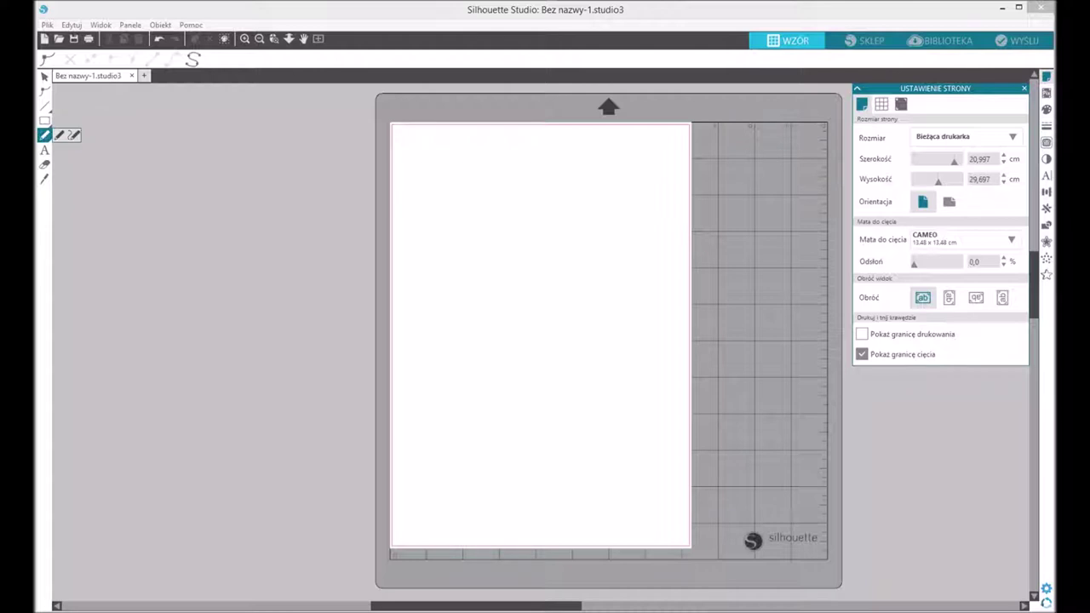
pyautogui.click(45, 149)
pyautogui.click(45, 163)
pyautogui.click(46, 178)
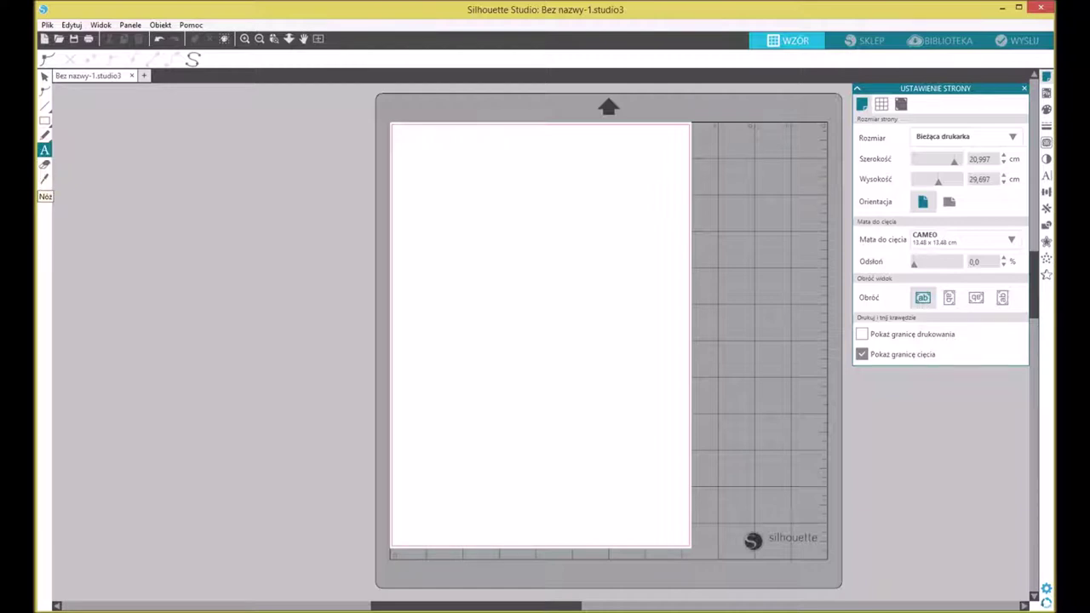
# Draw a rectangle about 9.06 × 5.66 cm near the page's upper-left corner and nudge it slightly left
pyautogui.moveTo(45, 121)
pyautogui.moveTo(423, 147); pyautogui.dragTo(553, 228)
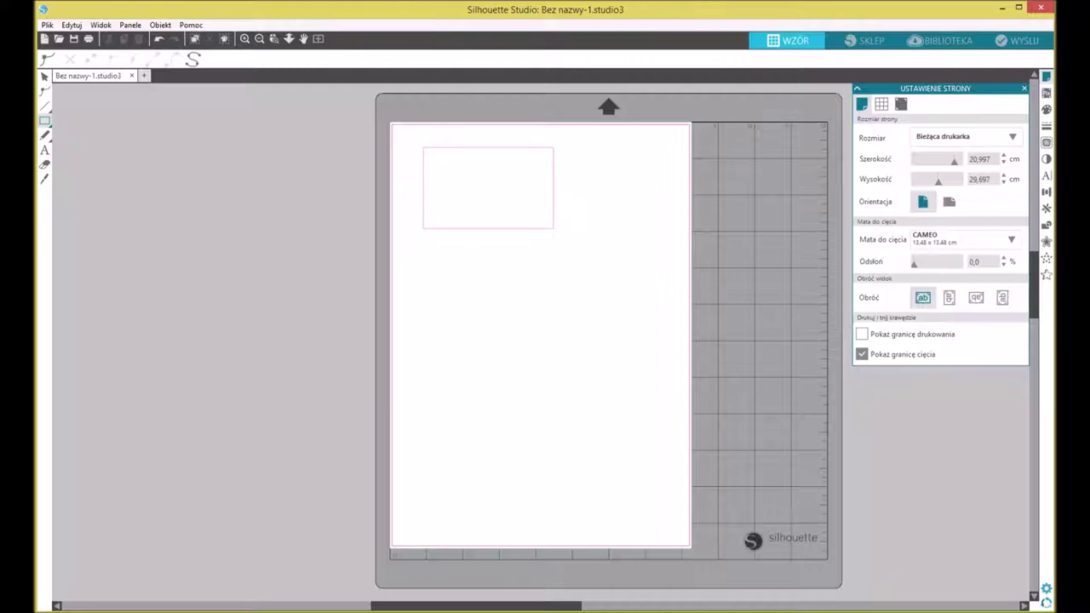
pyautogui.click(45, 76)
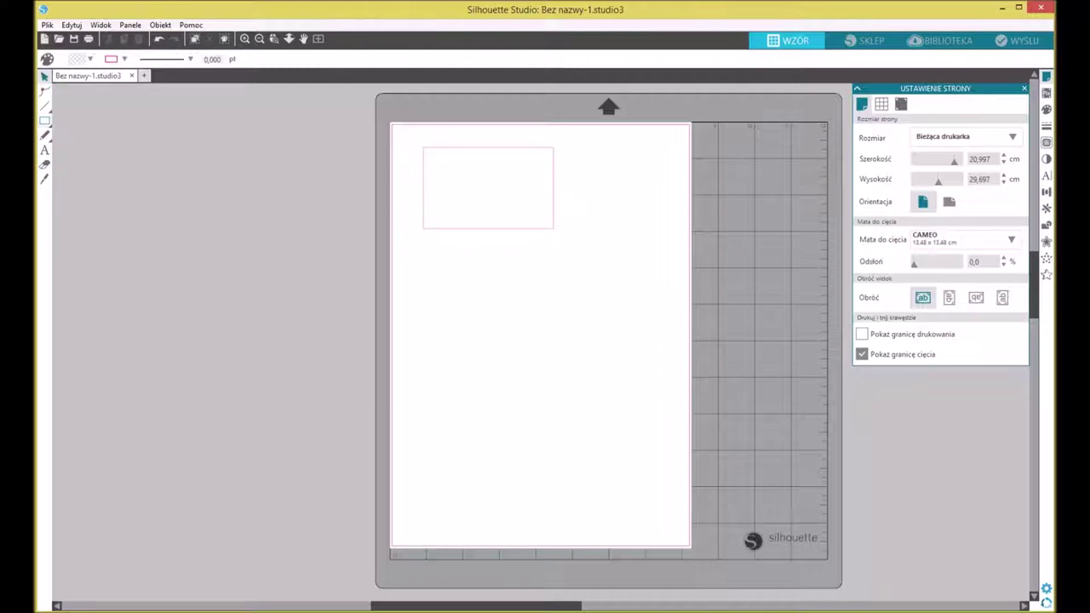
pyautogui.click(488, 188)
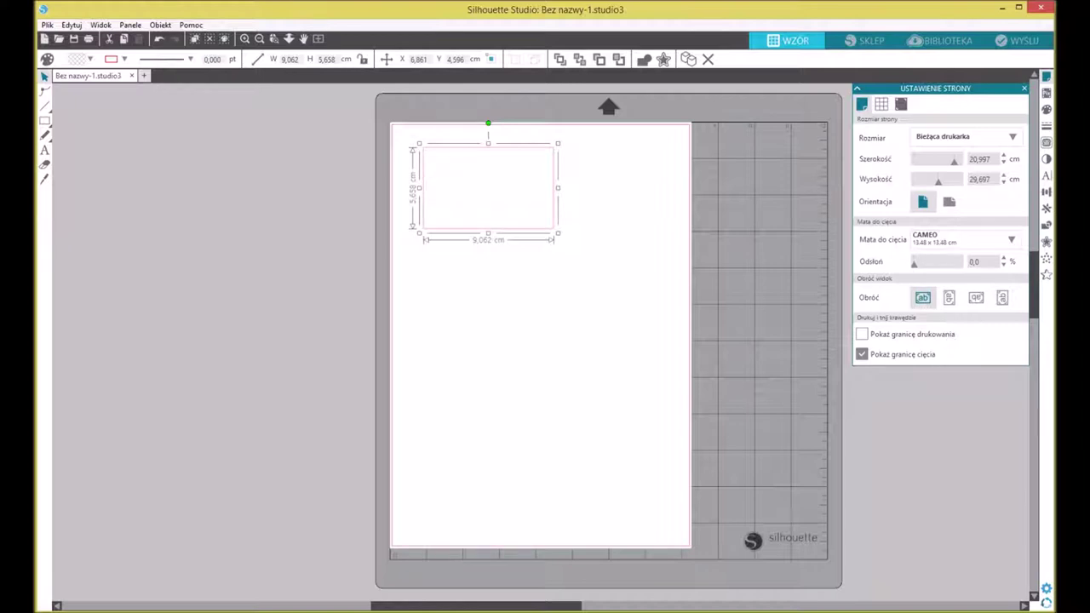
pyautogui.press('Left')
pyautogui.press('Left')
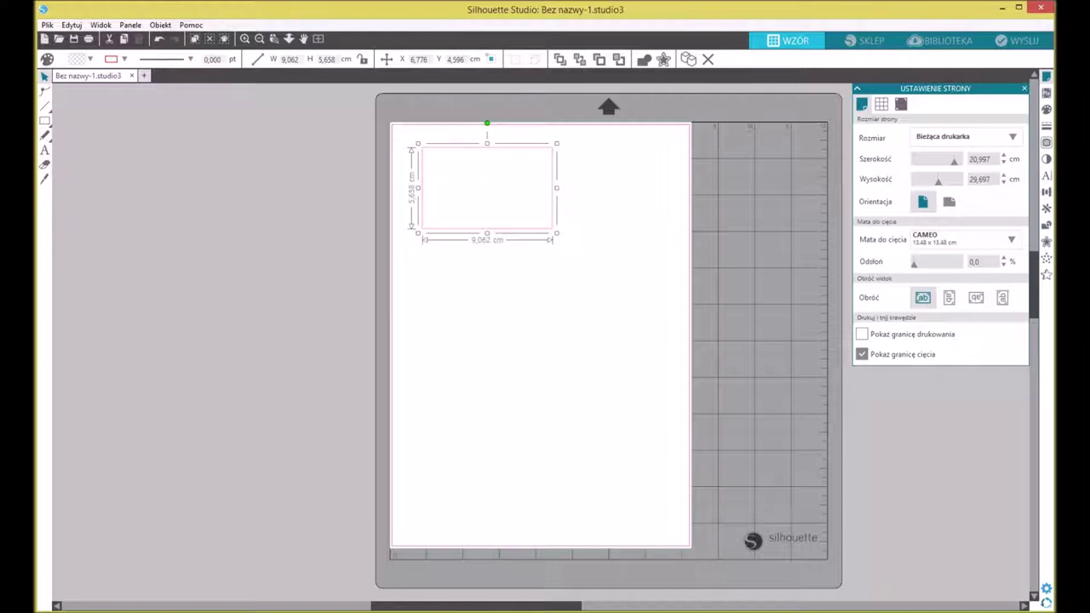
# Try red and green fills on the rectangle and settle on a pale lavender fill
pyautogui.click(91, 59)
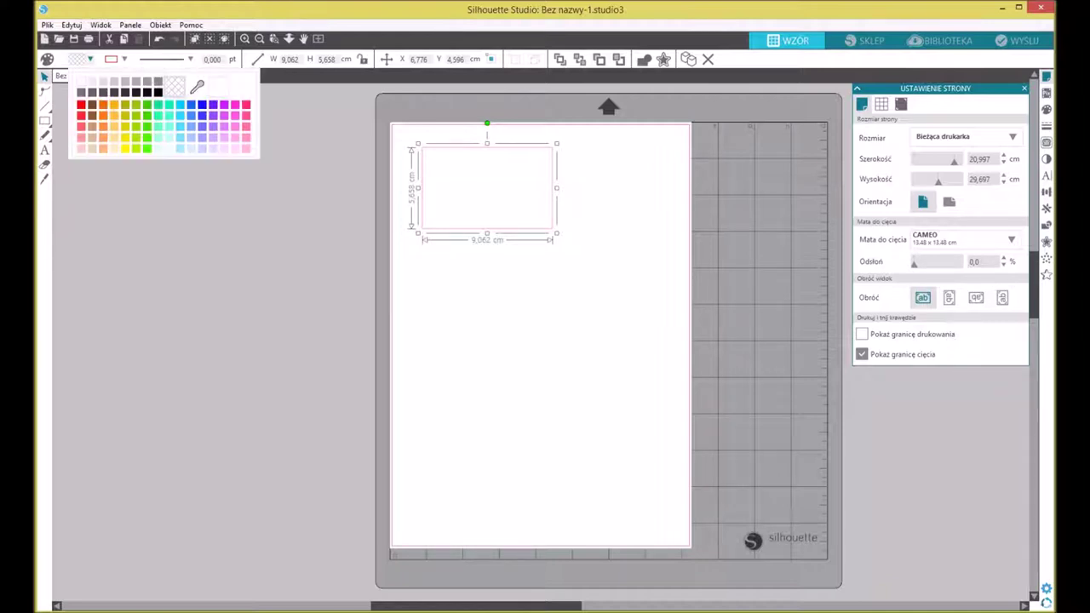
pyautogui.press('Escape')
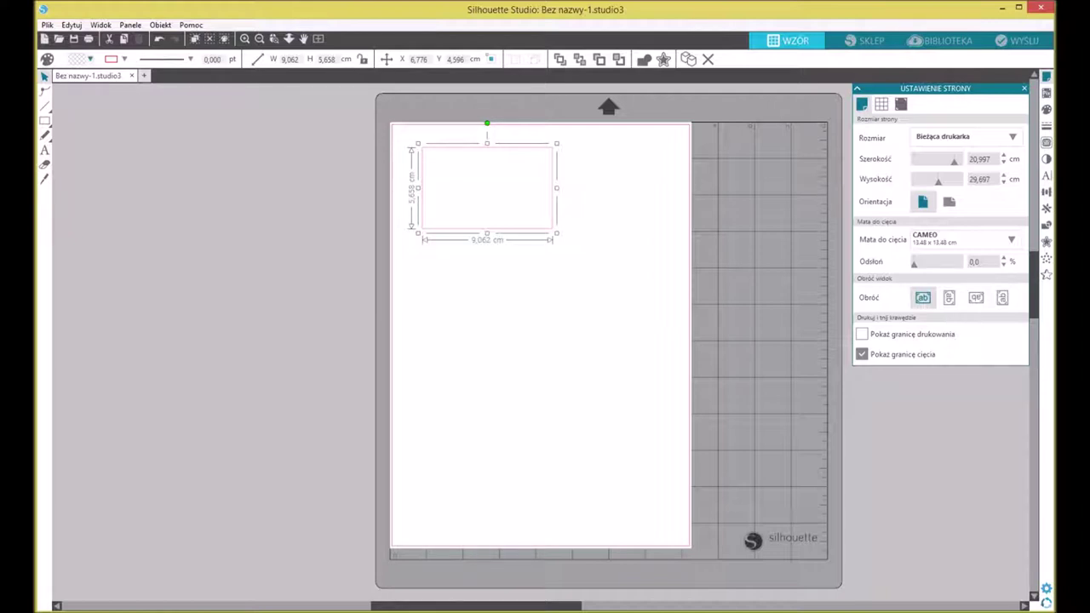
pyautogui.click(90, 60)
pyautogui.click(81, 105)
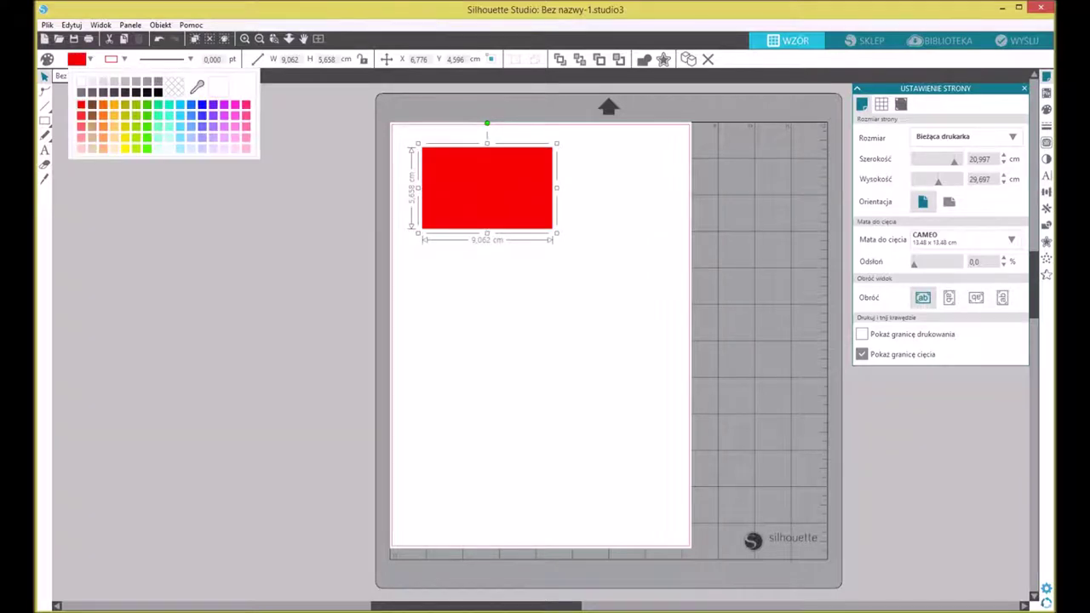
pyautogui.click(125, 104)
pyautogui.click(147, 105)
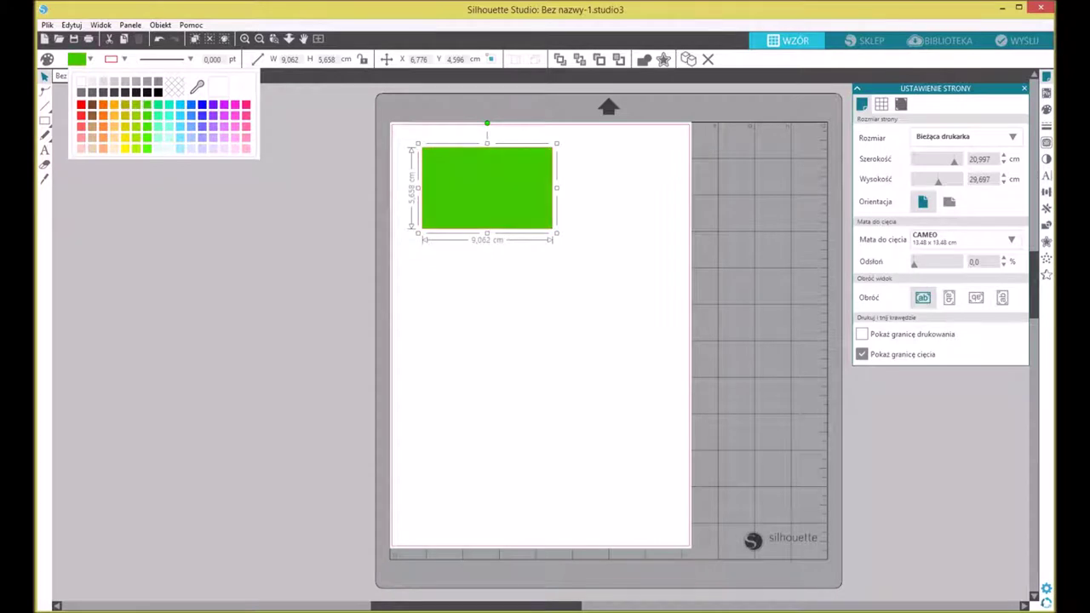
pyautogui.click(202, 148)
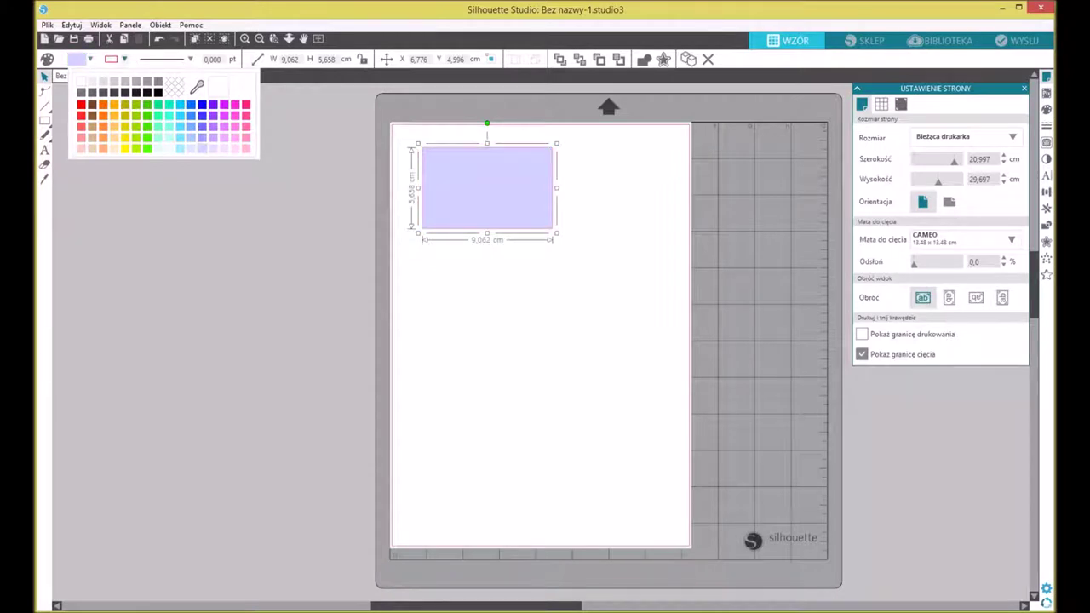
# Change the rectangle's outline from red to a dark line colour
pyautogui.click(126, 59)
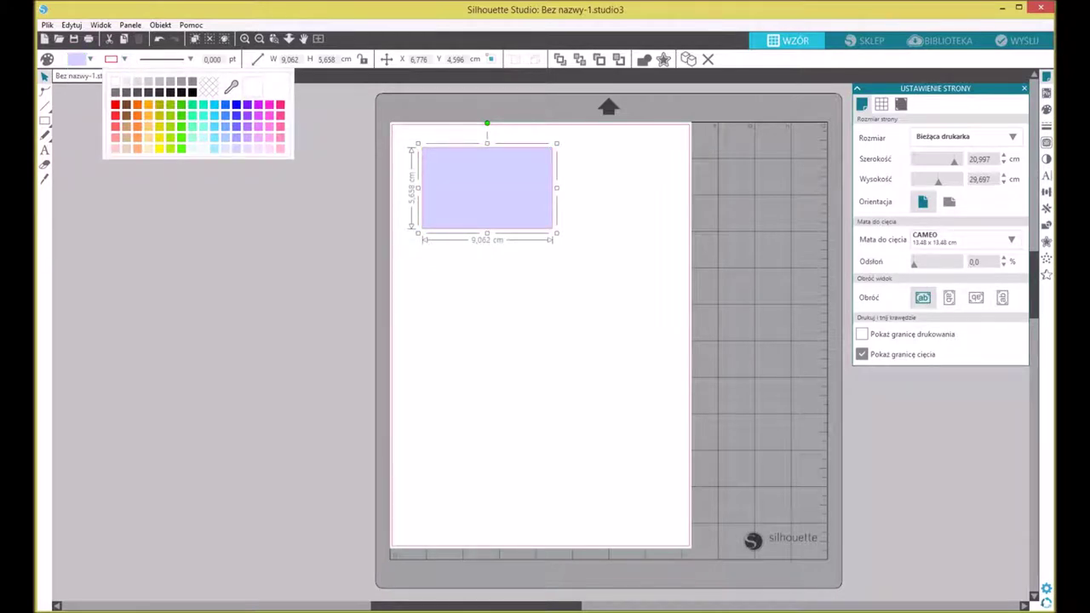
pyautogui.click(148, 104)
pyautogui.click(124, 58)
pyautogui.click(125, 59)
# Compare dashed line styles on the rectangle's outline and apply the medium-length dash pattern
pyautogui.click(190, 59)
pyautogui.click(190, 59)
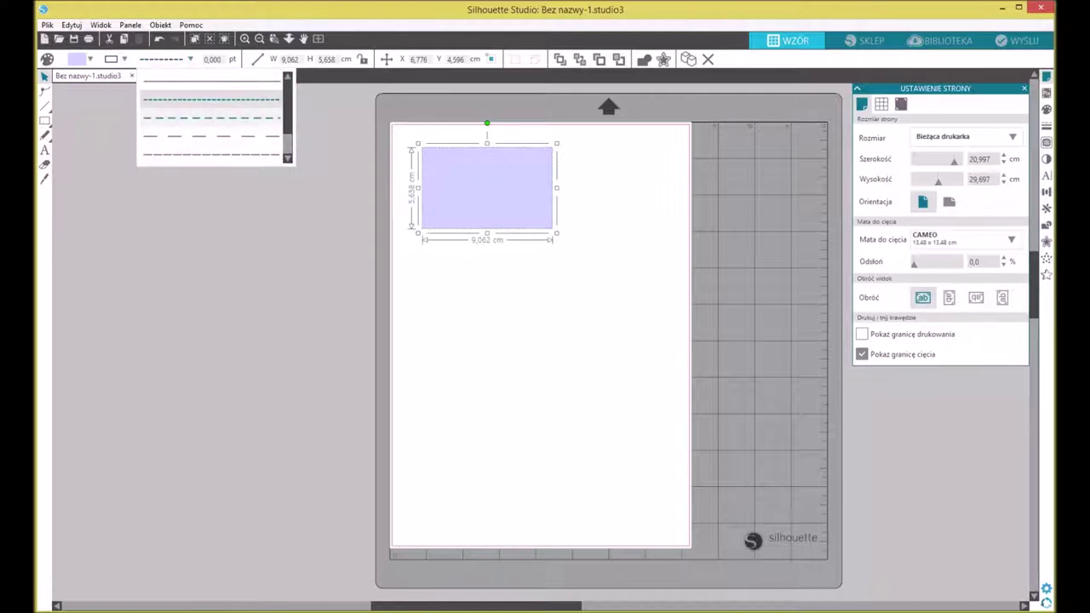
pyautogui.click(212, 117)
pyautogui.click(211, 136)
pyautogui.scroll(-1, 211, 136)
pyautogui.scroll(-1, 211, 136)
pyautogui.scroll(2, 211, 136)
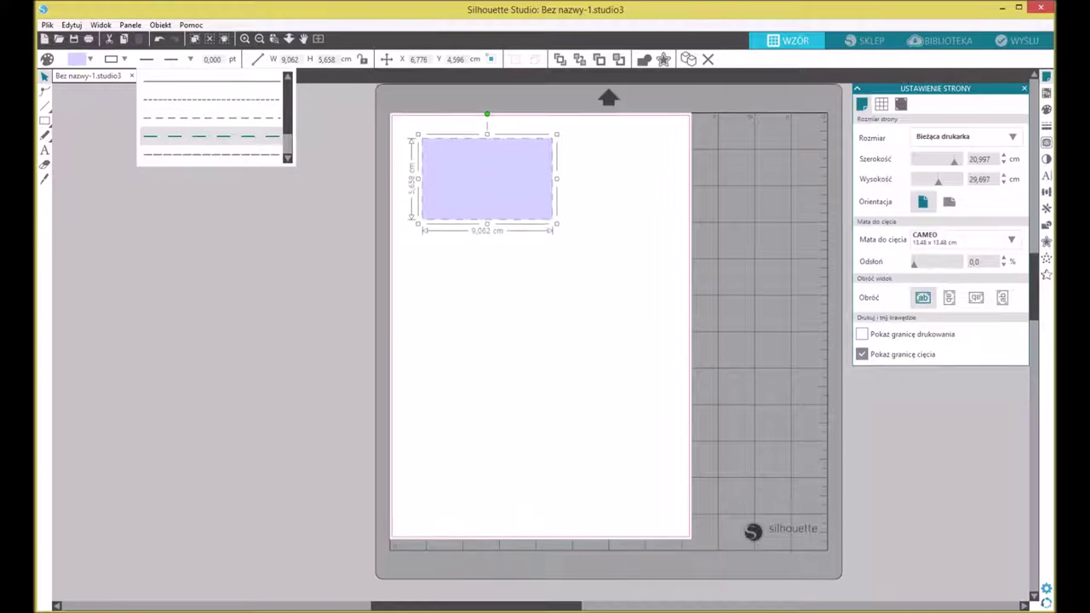
pyautogui.scroll(-1, 212, 137)
pyautogui.scroll(2, 215, 119)
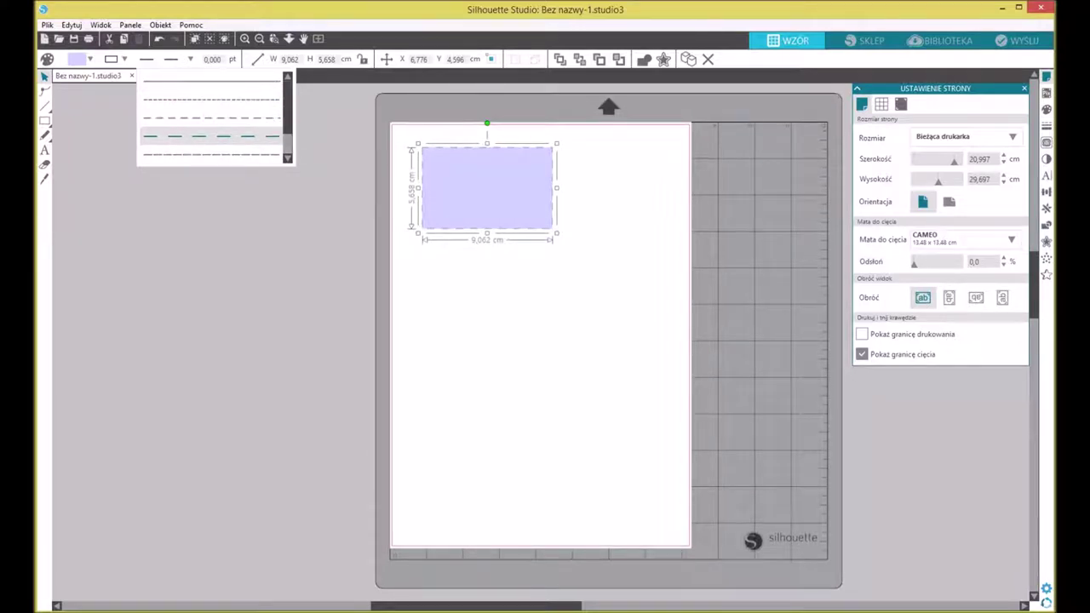
pyautogui.scroll(-2, 215, 119)
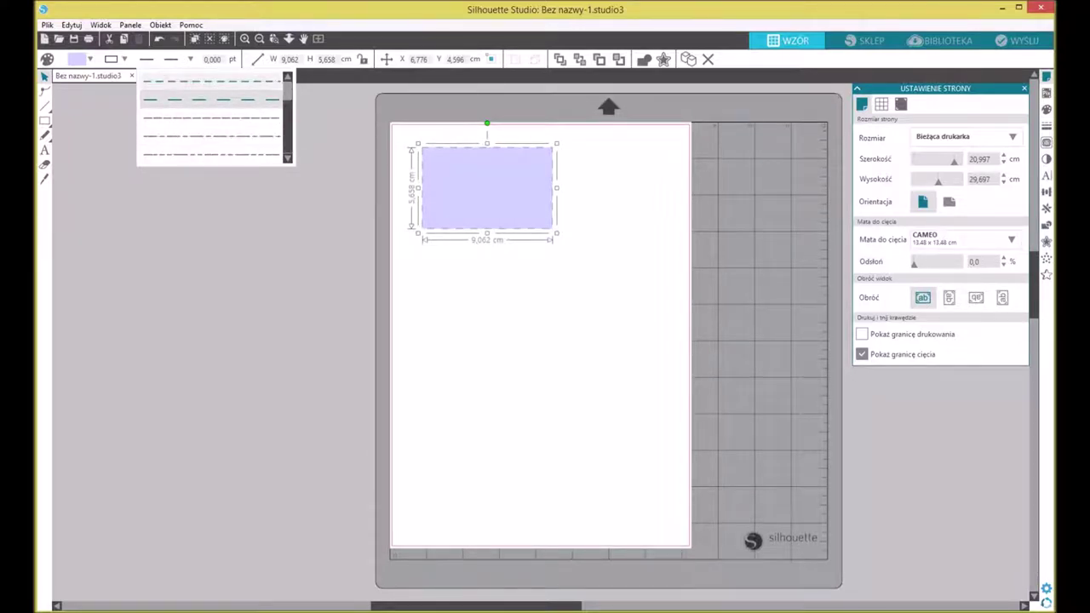
pyautogui.click(212, 81)
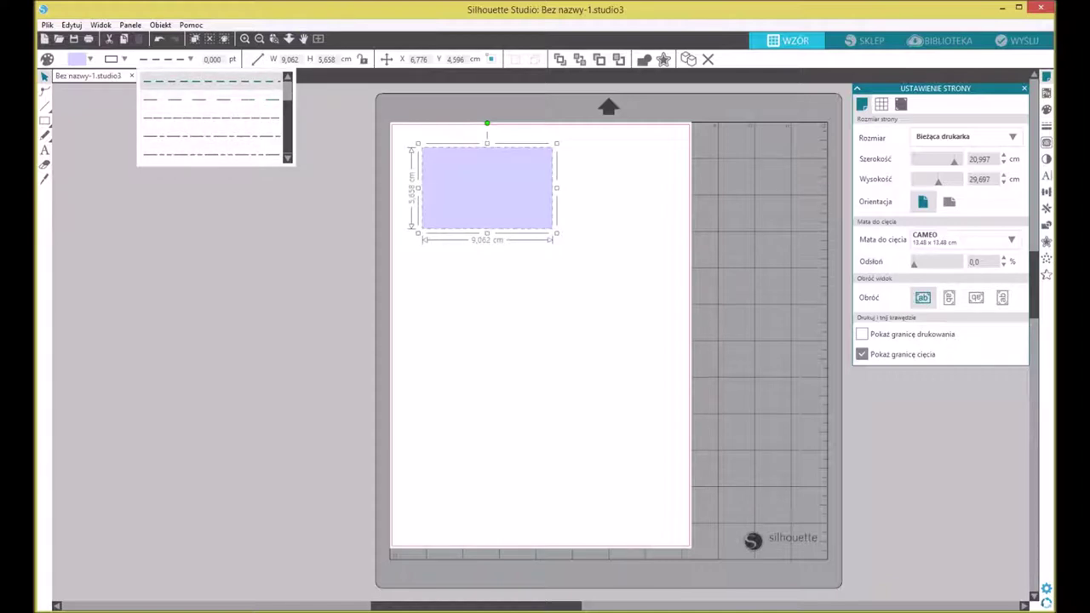
# Scale the lavender rectangle to 464%
pyautogui.click(256, 59)
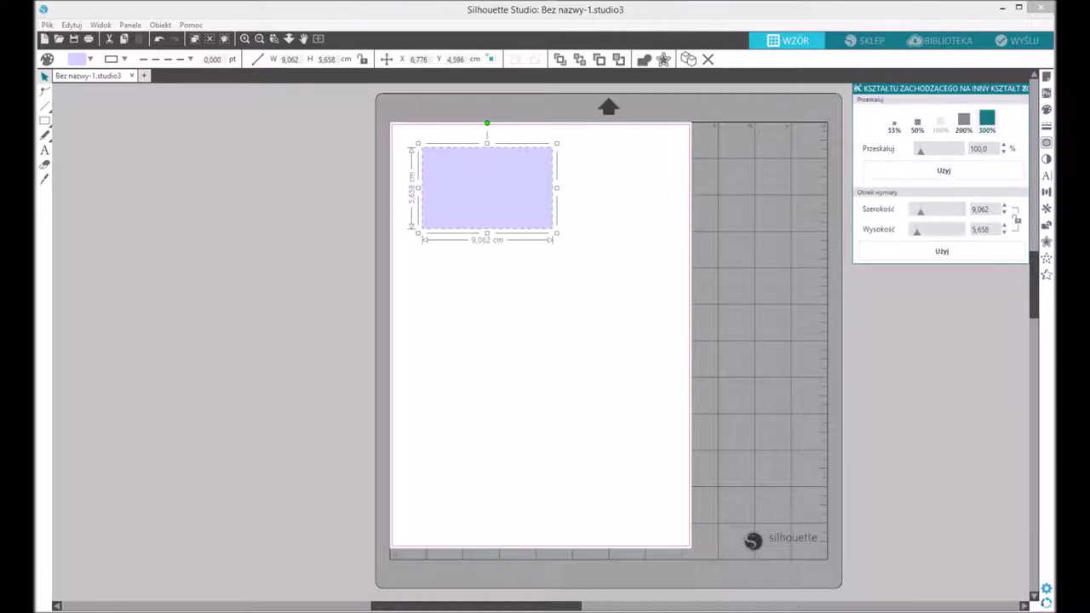
pyautogui.moveTo(920, 150); pyautogui.dragTo(937, 150)
pyautogui.click(943, 170)
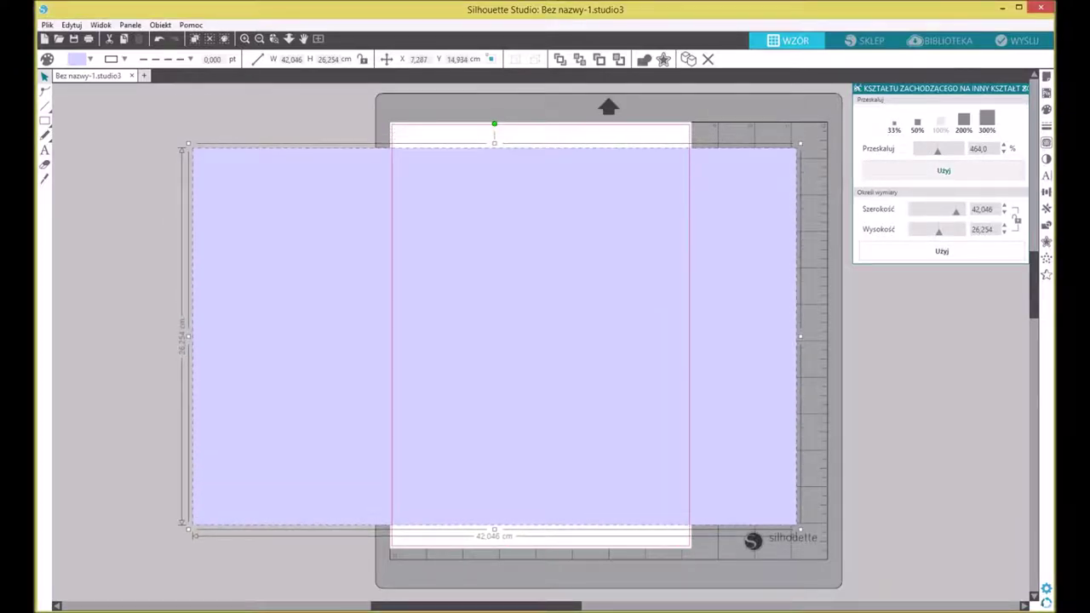
# Scale the enlarged rectangle to 50% and move it into the upper part of the page
pyautogui.moveTo(938, 151); pyautogui.dragTo(919, 151)
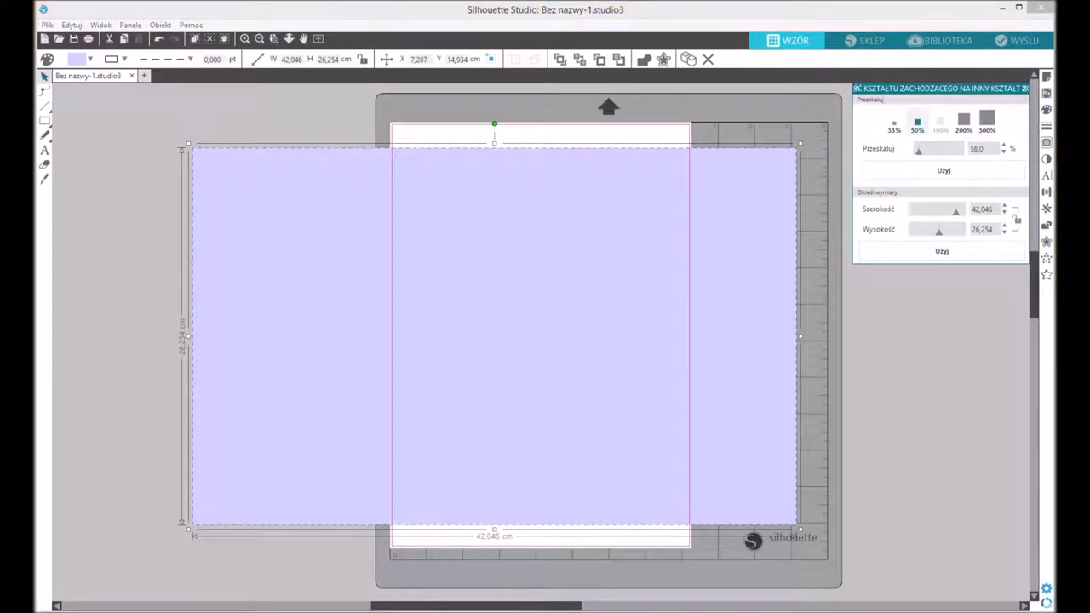
pyautogui.click(943, 170)
pyautogui.moveTo(530, 316); pyautogui.dragTo(555, 251)
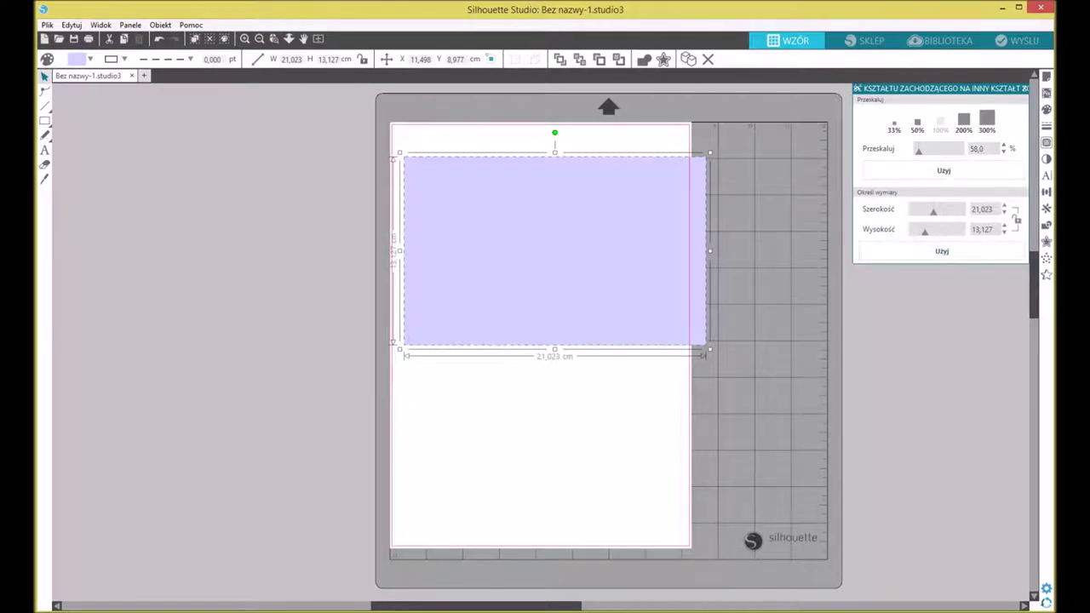
# Try to set the rectangle's width to 10 cm and its height to 15 cm
pyautogui.click(982, 210)
pyautogui.write('10')
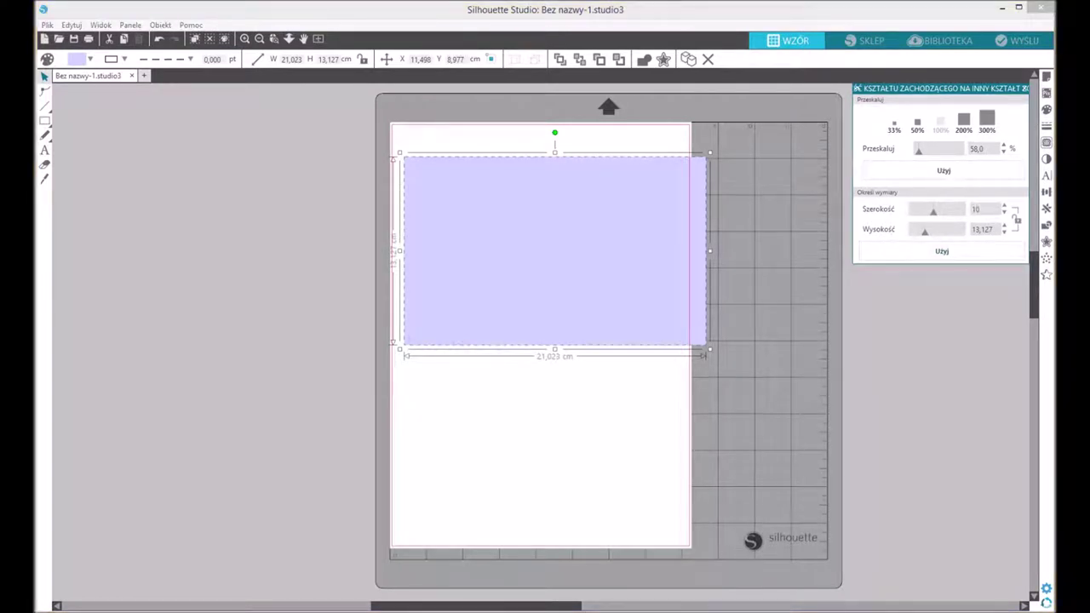
pyautogui.press('Tab')
pyautogui.write('15')
pyautogui.click(941, 294)
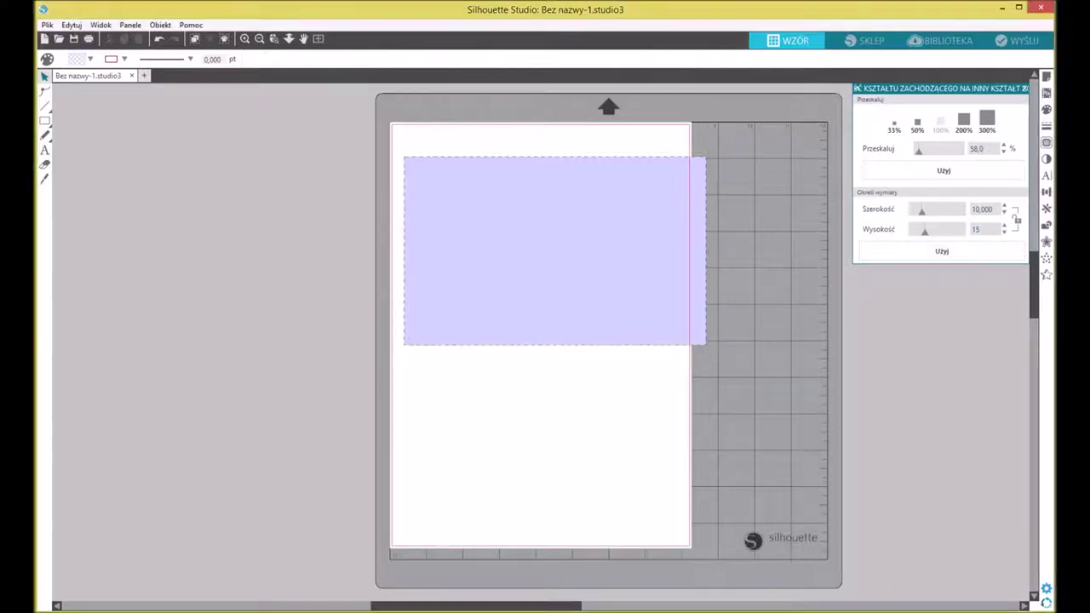
pyautogui.click(941, 251)
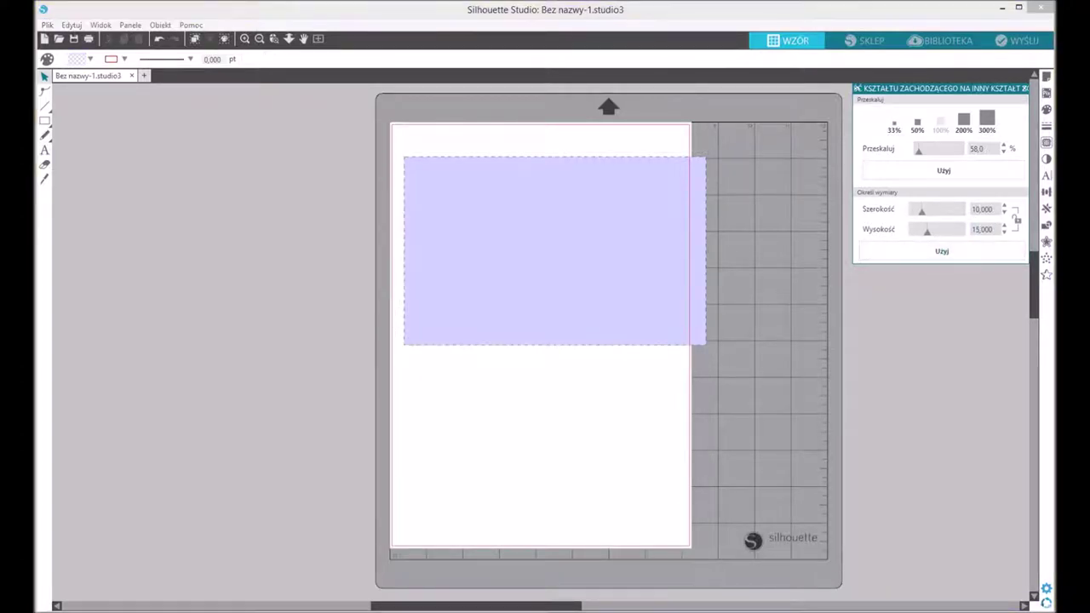
# Resize the lavender rectangle to 10 cm wide and 15 cm high with proportions unlocked, and move it slightly down and left
pyautogui.click(621, 254)
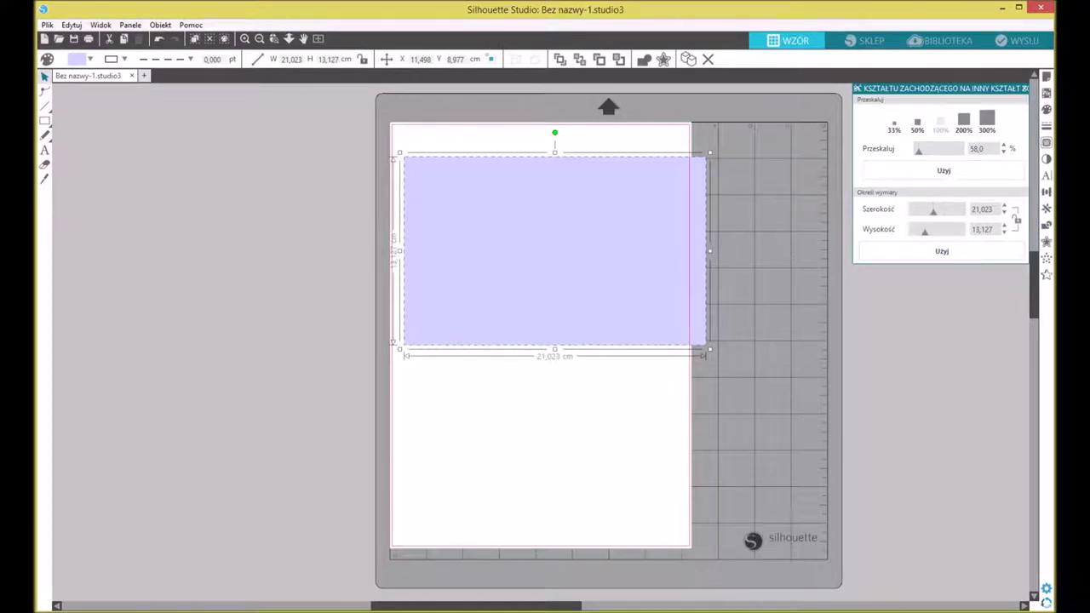
pyautogui.doubleClick(982, 209)
pyautogui.write('10')
pyautogui.press('Tab')
pyautogui.write('1')
pyautogui.click(941, 251)
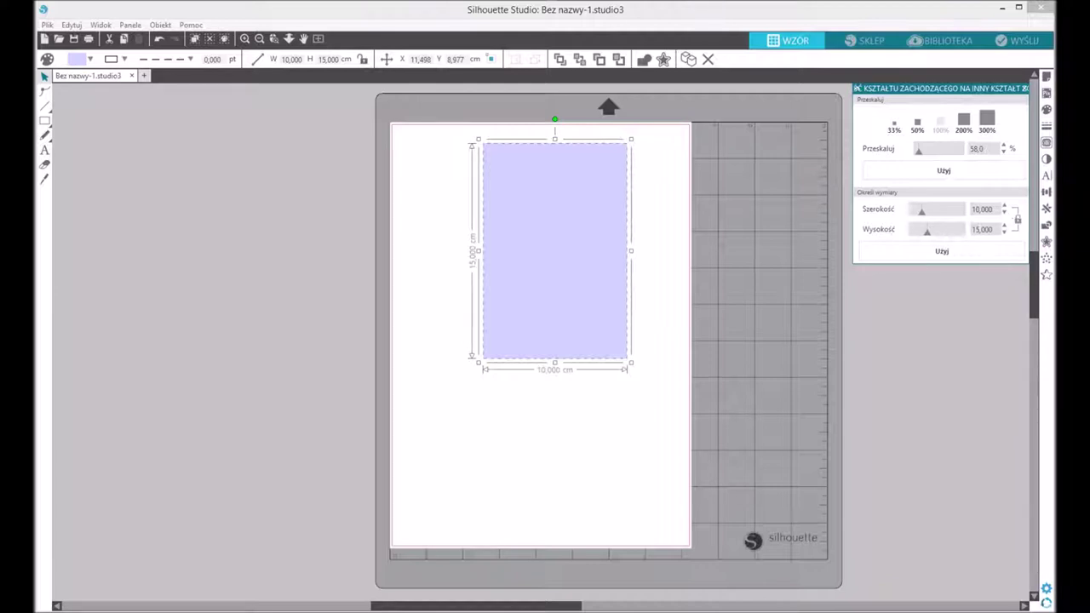
pyautogui.click(1017, 220)
pyautogui.moveTo(558, 253); pyautogui.dragTo(541, 271)
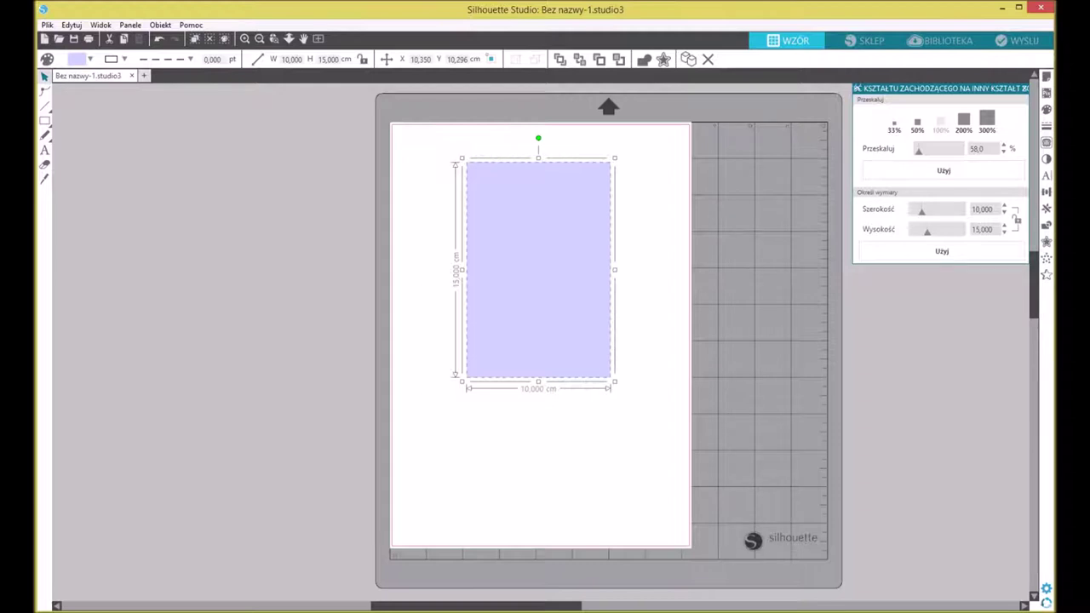
# Move the rectangle 20.8 cm to the right and the same distance back to the left
pyautogui.click(386, 59)
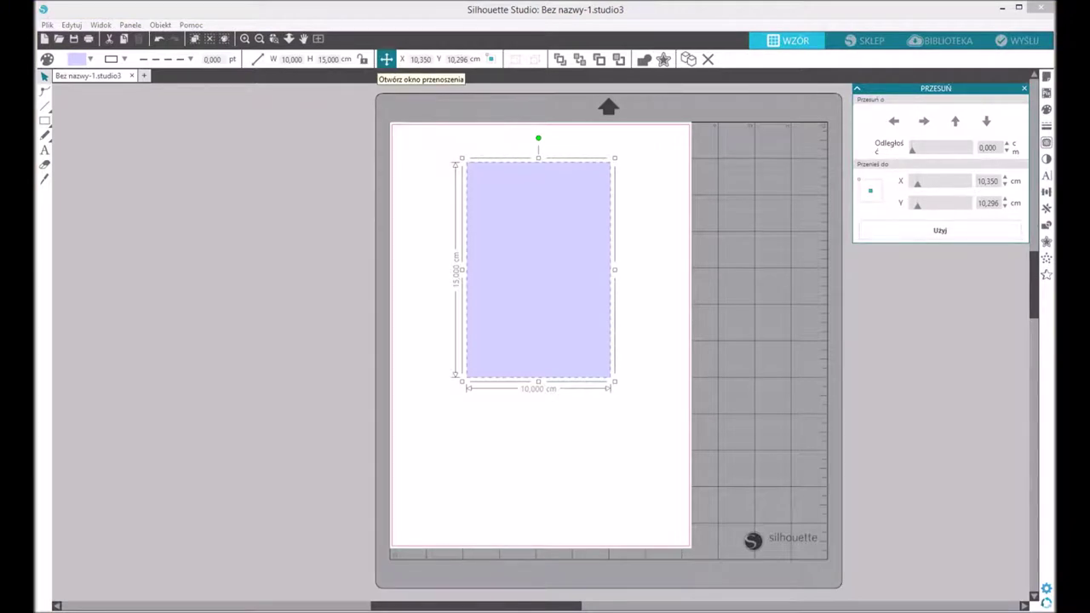
pyautogui.moveTo(912, 150); pyautogui.dragTo(924, 150)
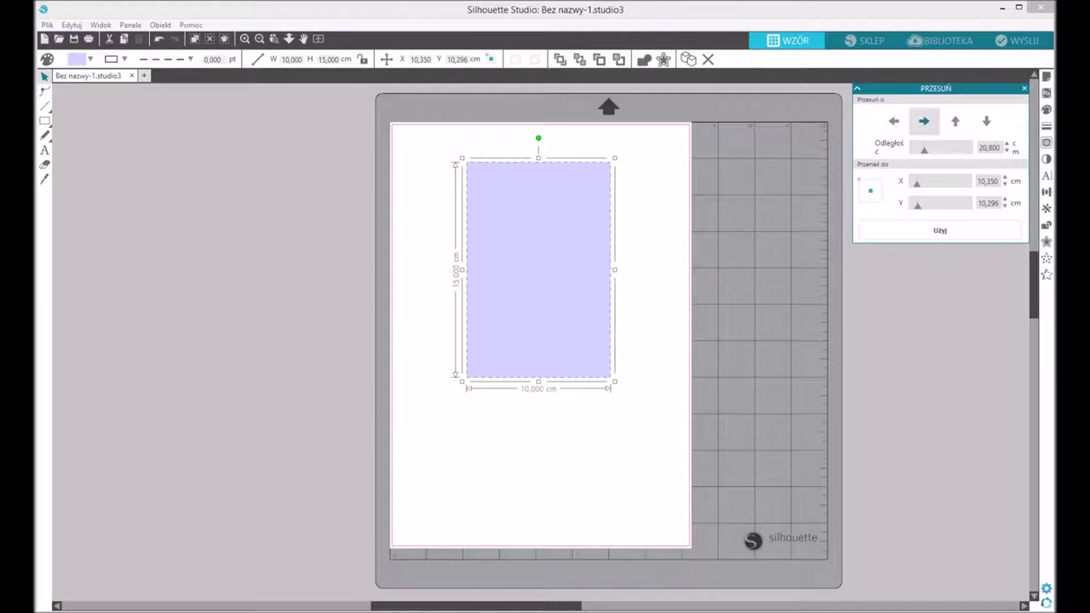
pyautogui.click(923, 121)
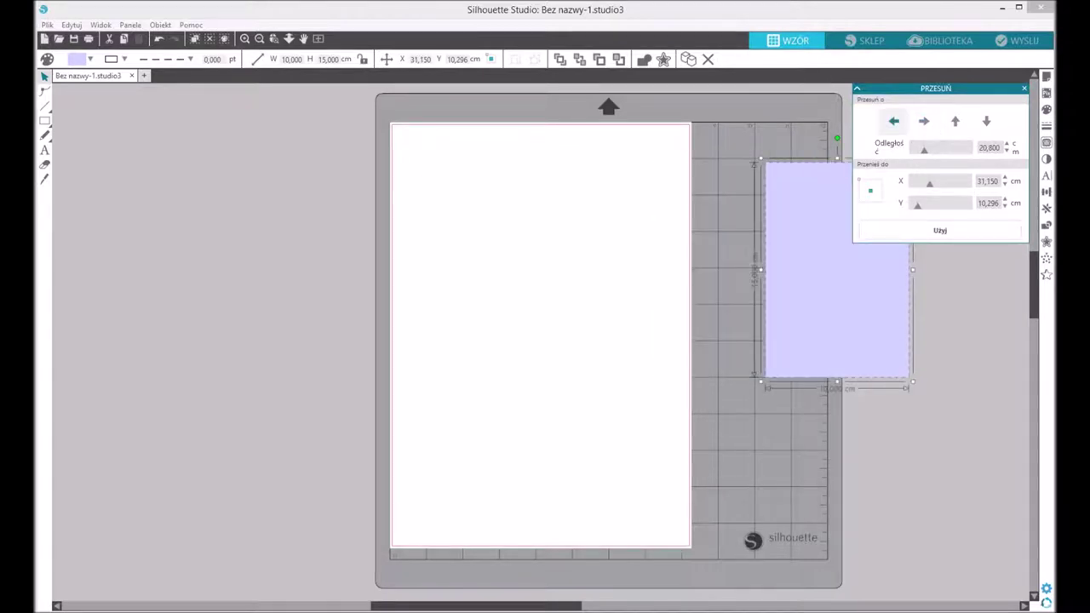
pyautogui.click(893, 121)
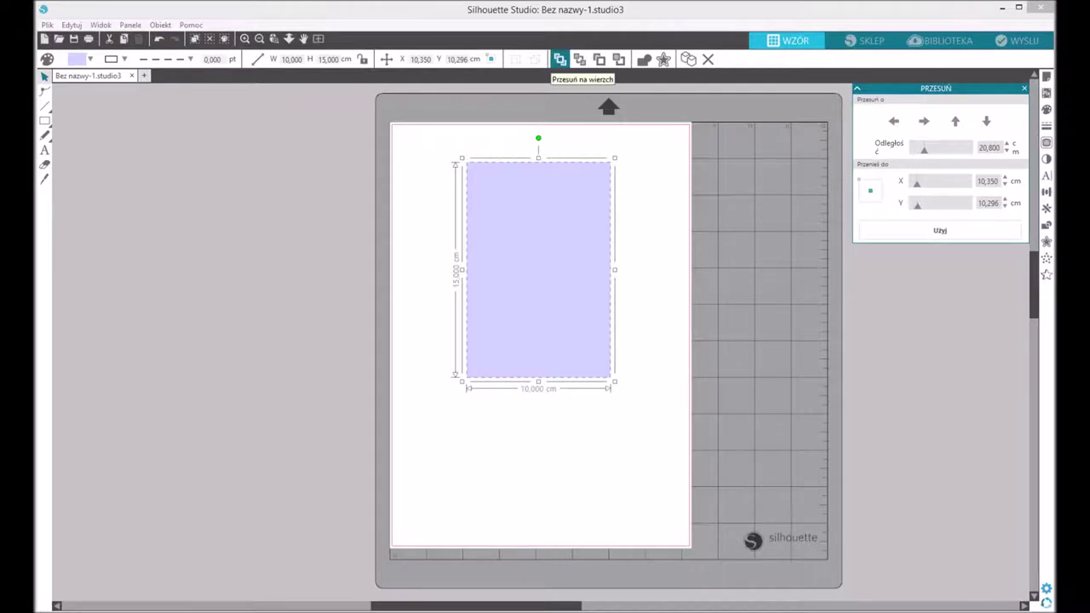
# Draw a wide rounded rectangle across the middle of the lavender rectangle, extending past both its sides
pyautogui.click(45, 120)
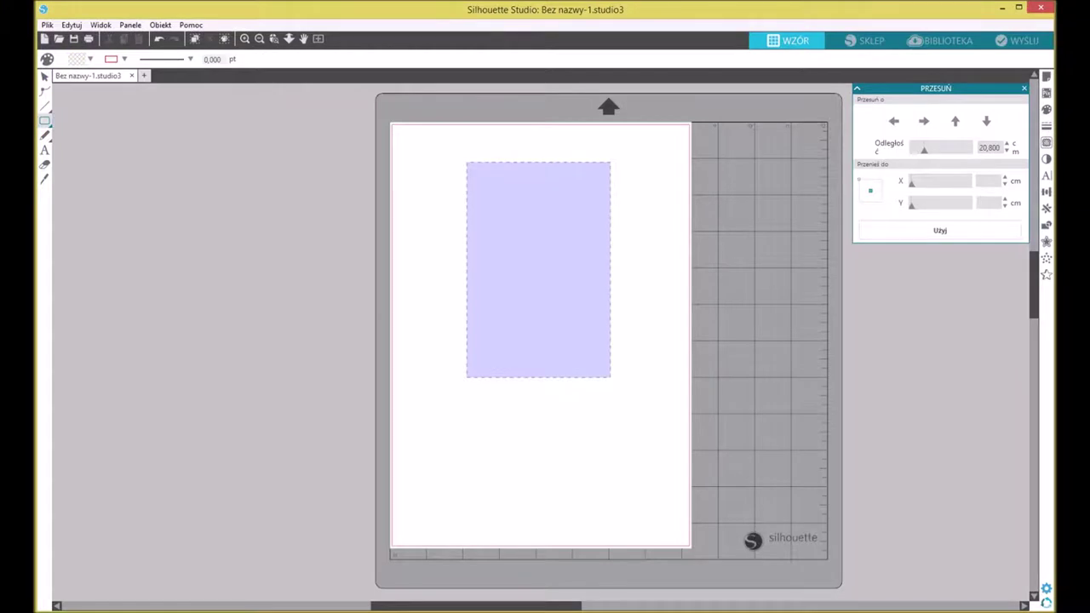
pyautogui.moveTo(431, 245)
pyautogui.mouseDown()
pyautogui.moveTo(669, 332)
pyautogui.moveTo(662, 338)
pyautogui.mouseUp()
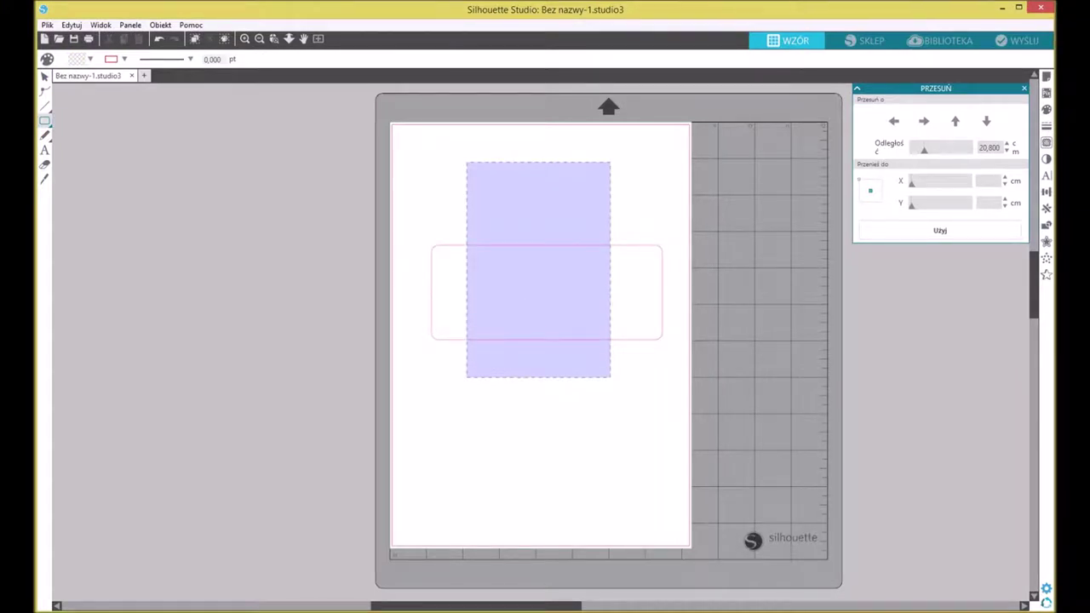
# Fill the wide rounded rectangle with lime green
pyautogui.click(44, 76)
pyautogui.click(431, 292)
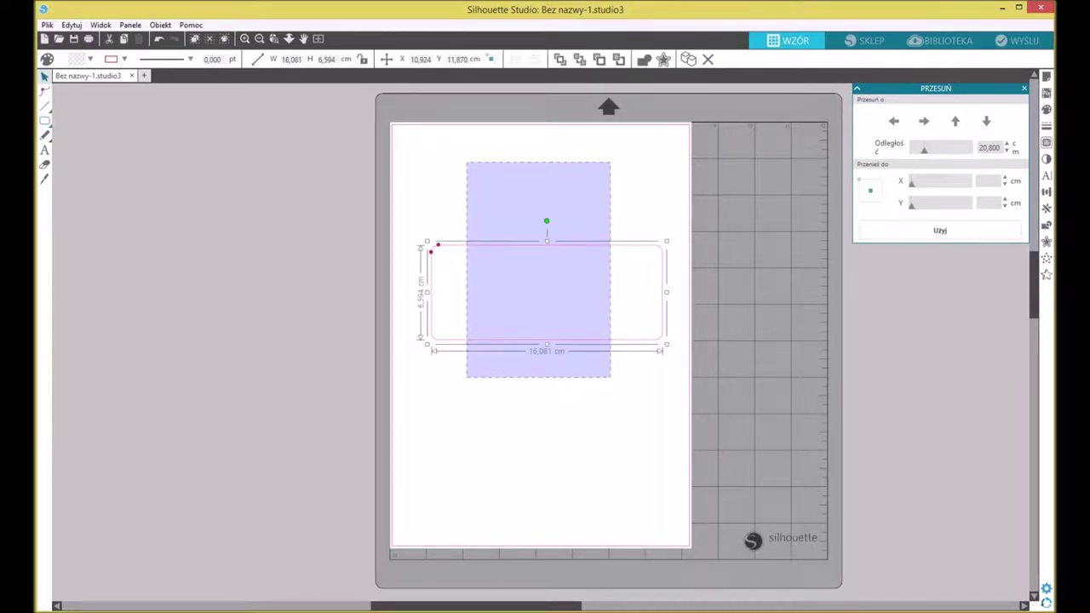
pyautogui.click(90, 59)
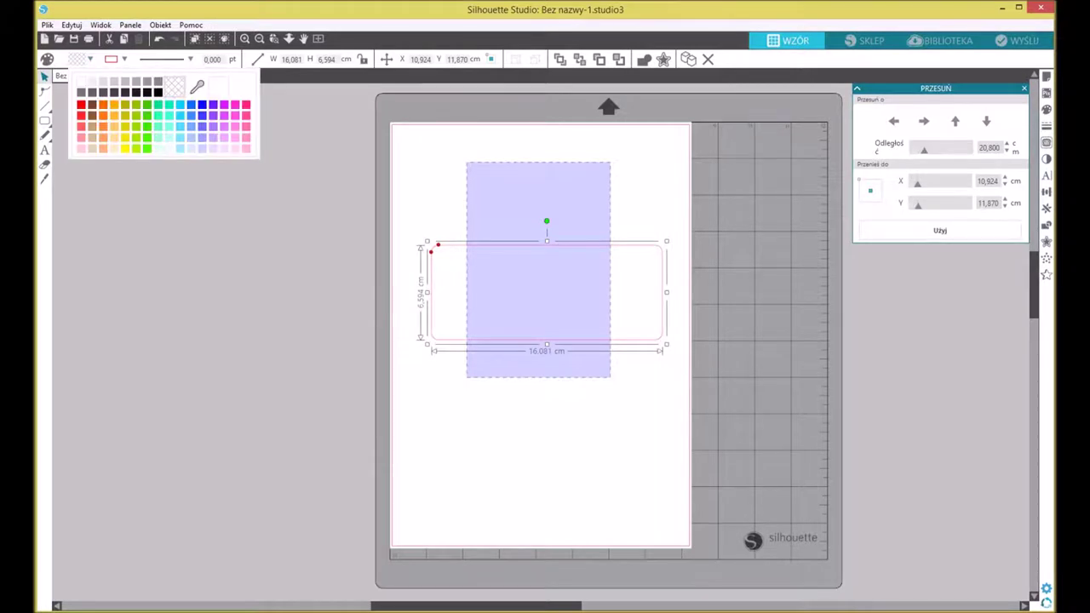
pyautogui.click(136, 126)
pyautogui.click(298, 222)
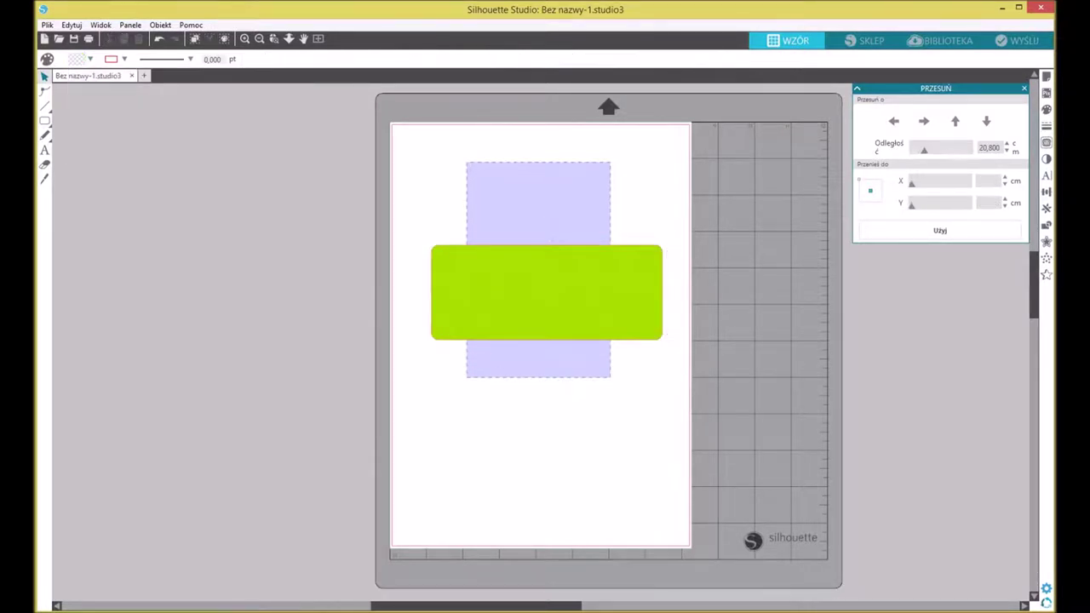
# Bring the lavender rectangle in front of the green rounded rectangle, and send it back behind it
pyautogui.click(538, 204)
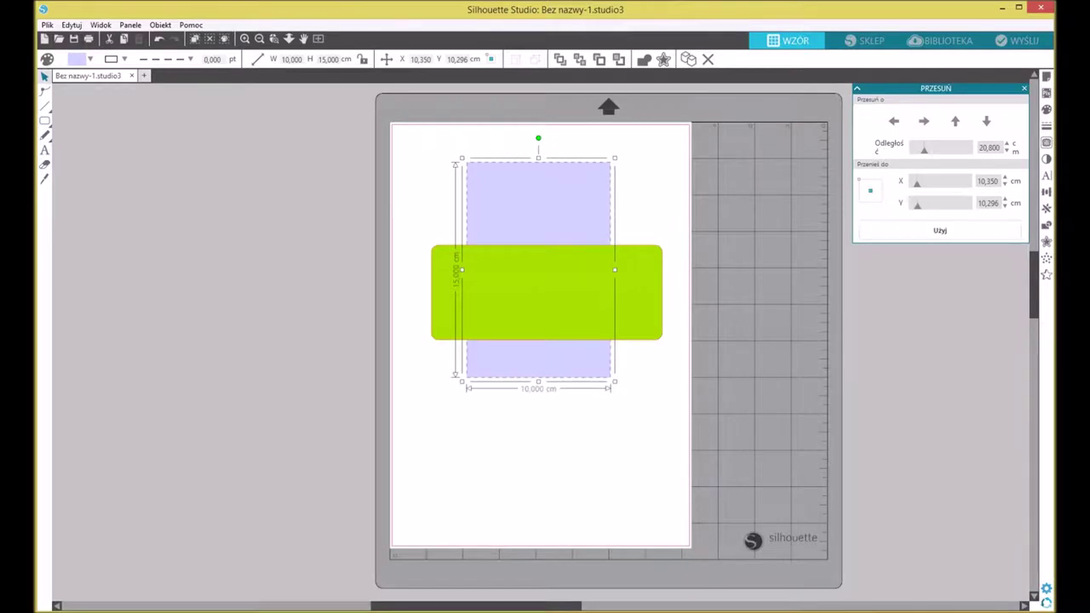
pyautogui.click(559, 58)
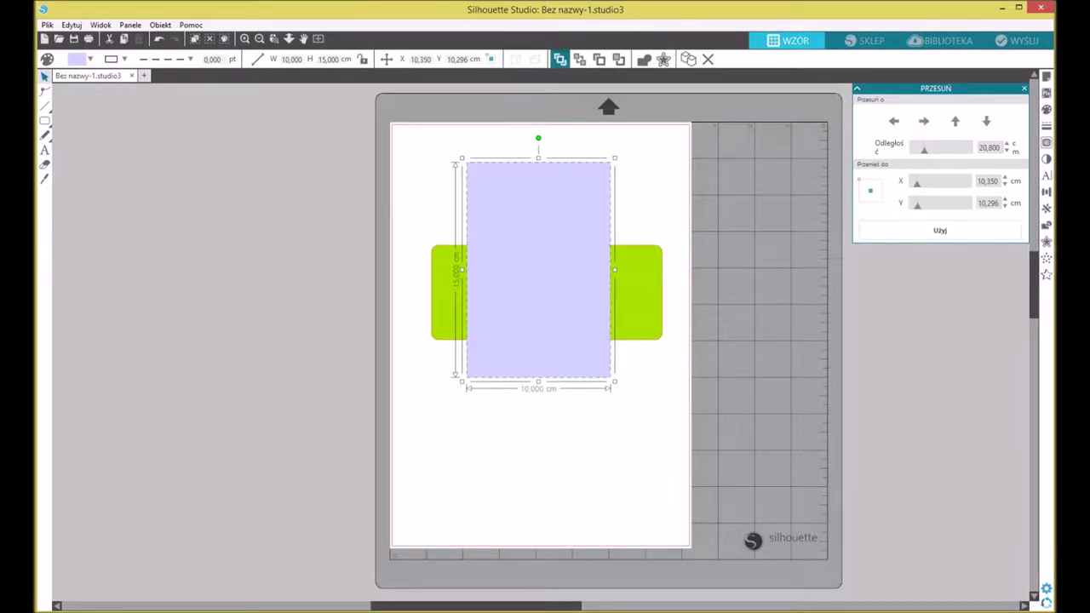
pyautogui.click(579, 59)
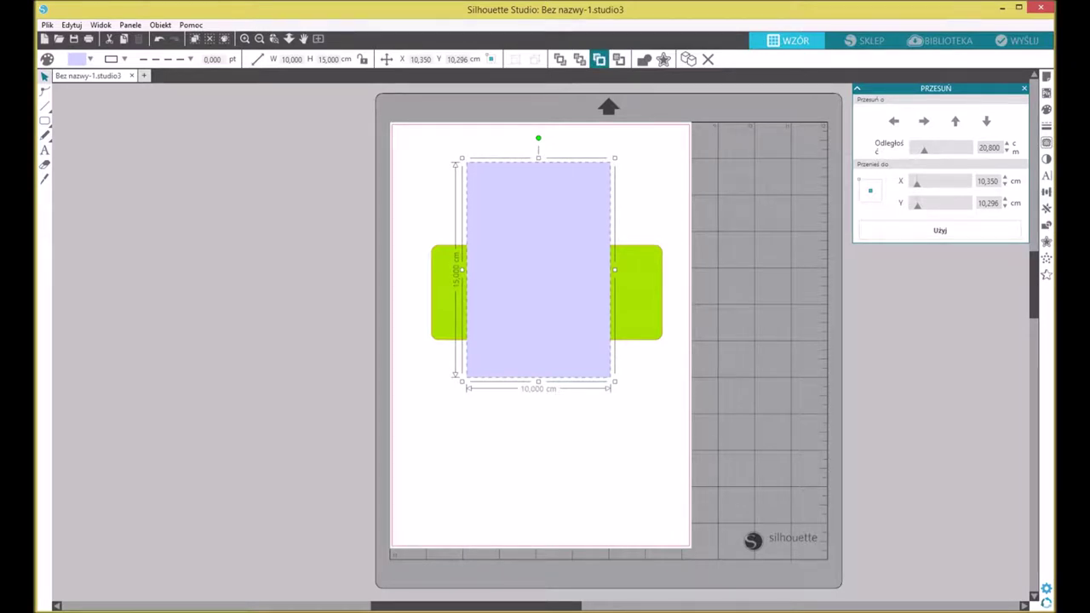
pyautogui.click(618, 59)
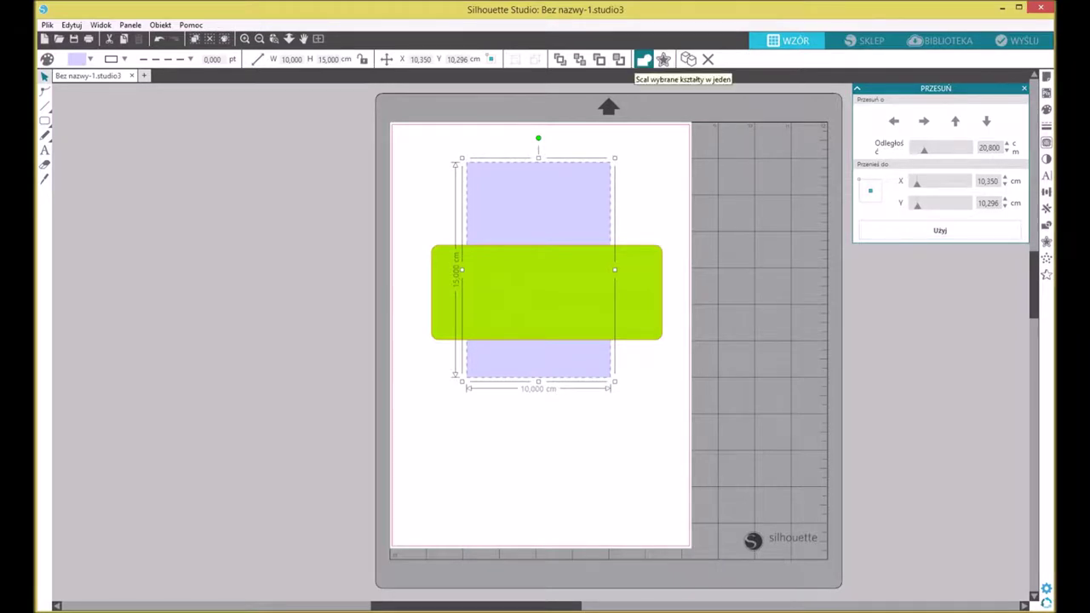
# Select the lavender rectangle and the green rounded rectangle together and weld them into one shape
pyautogui.click(547, 293)
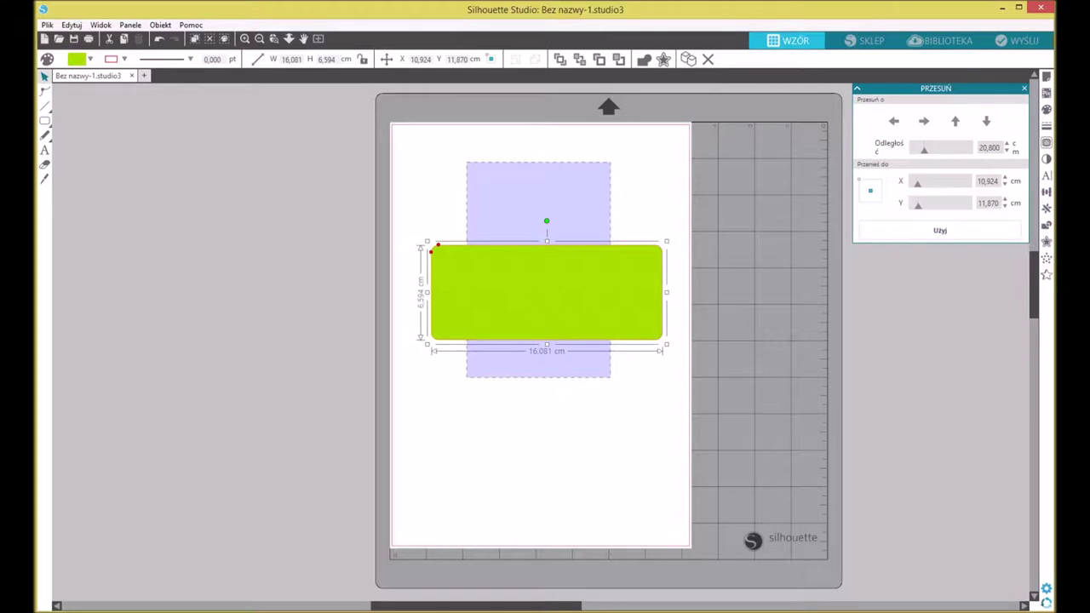
pyautogui.hotkey('ctrl', 'a')
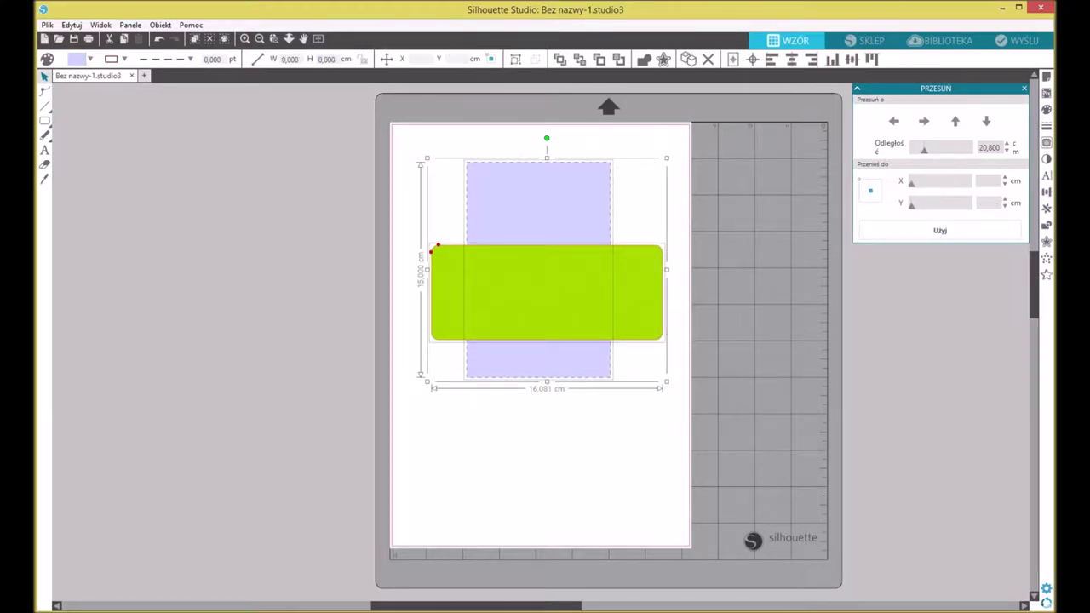
pyautogui.click(292, 115)
pyautogui.moveTo(292, 114); pyautogui.dragTo(714, 466)
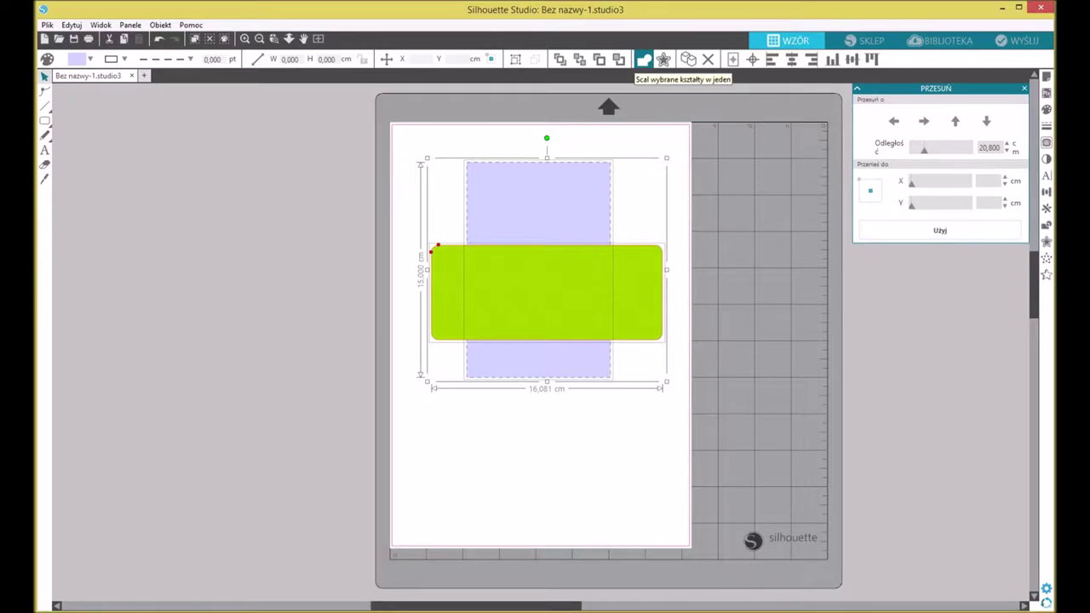
pyautogui.click(643, 59)
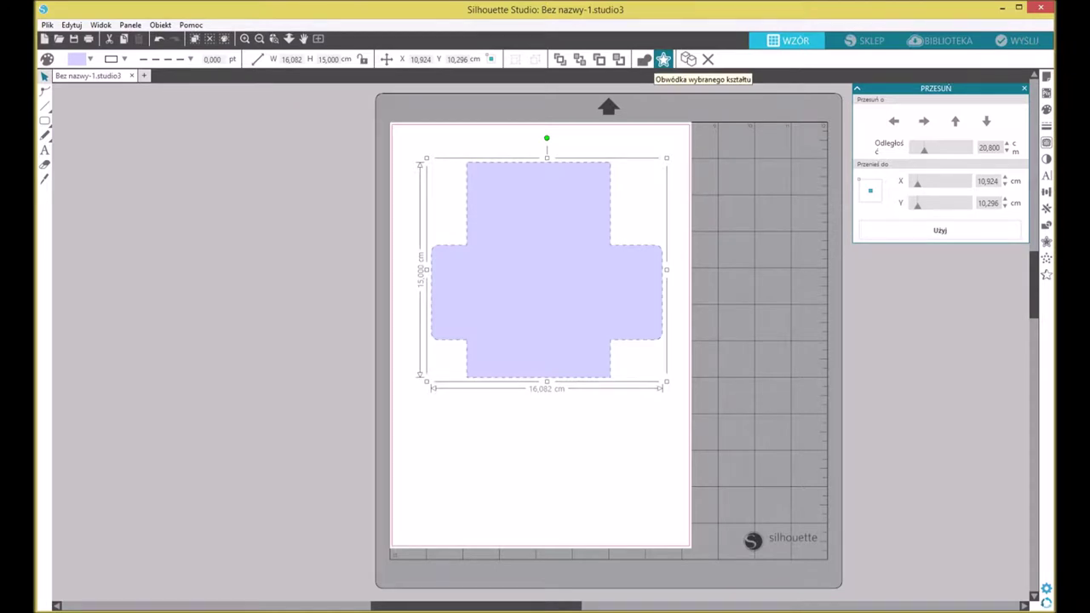
# Add two successive rounded-corner offset outlines of 0.200 cm around the welded lavender shape
pyautogui.click(663, 59)
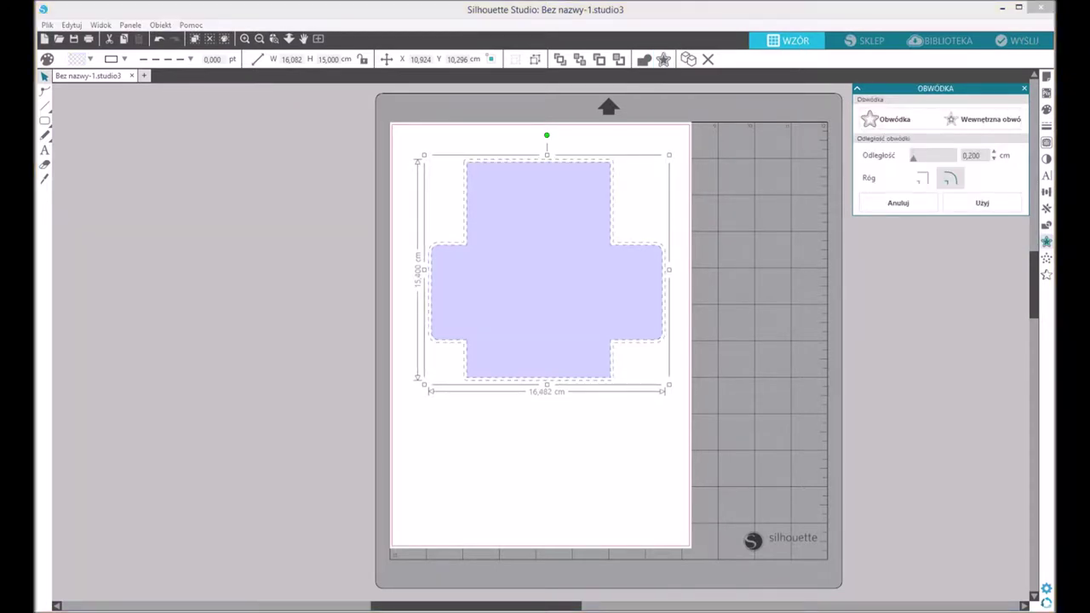
pyautogui.click(885, 119)
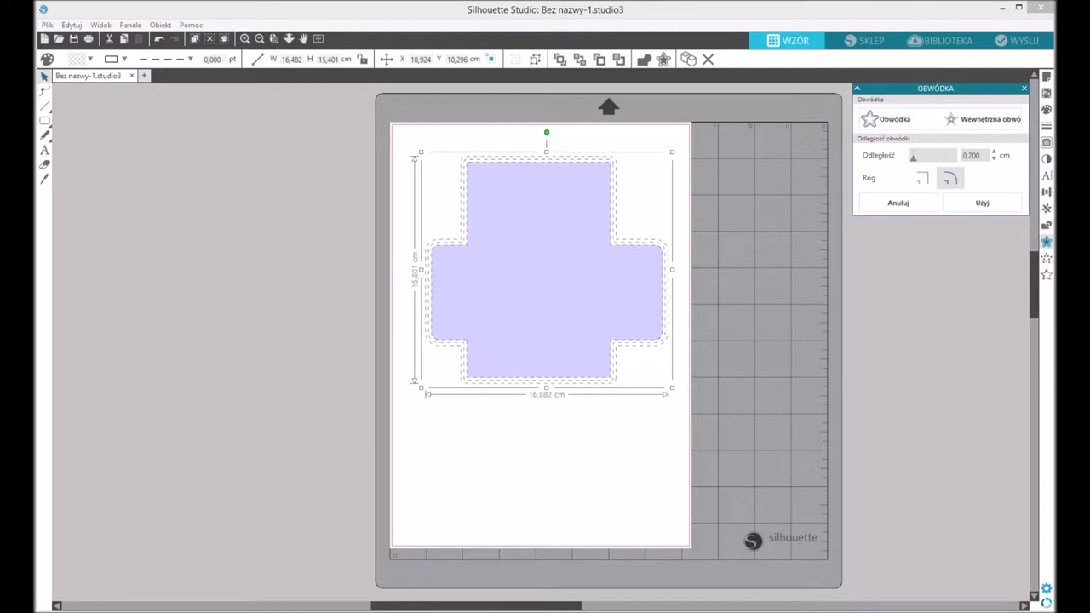
# Give the outermost offset outline a solid line style and move it off the page to the left of the lavender shape
pyautogui.click(189, 59)
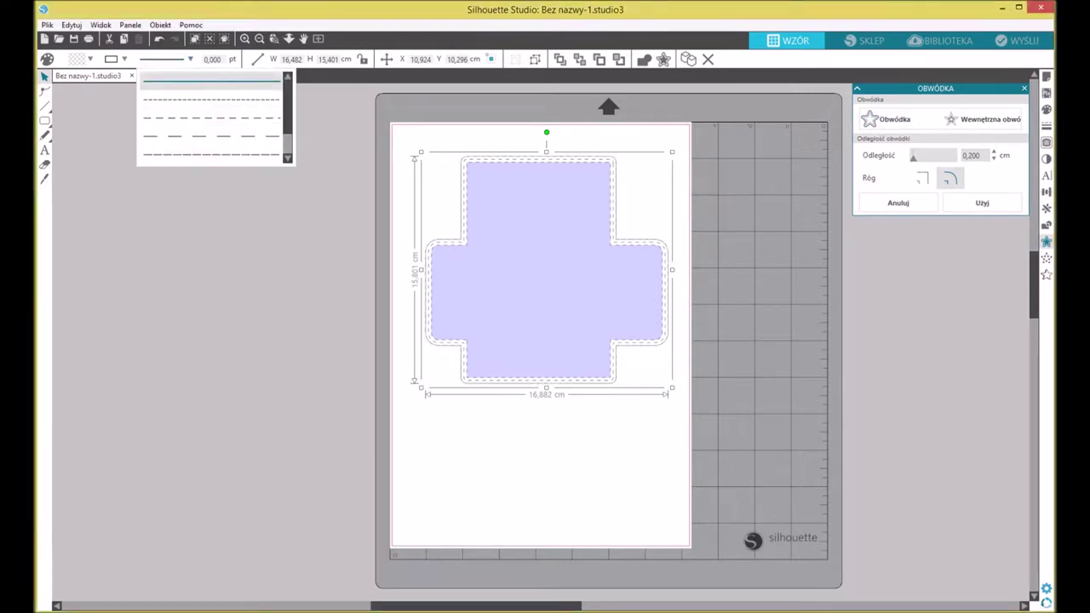
pyautogui.click(211, 82)
pyautogui.moveTo(546, 270); pyautogui.dragTo(240, 269)
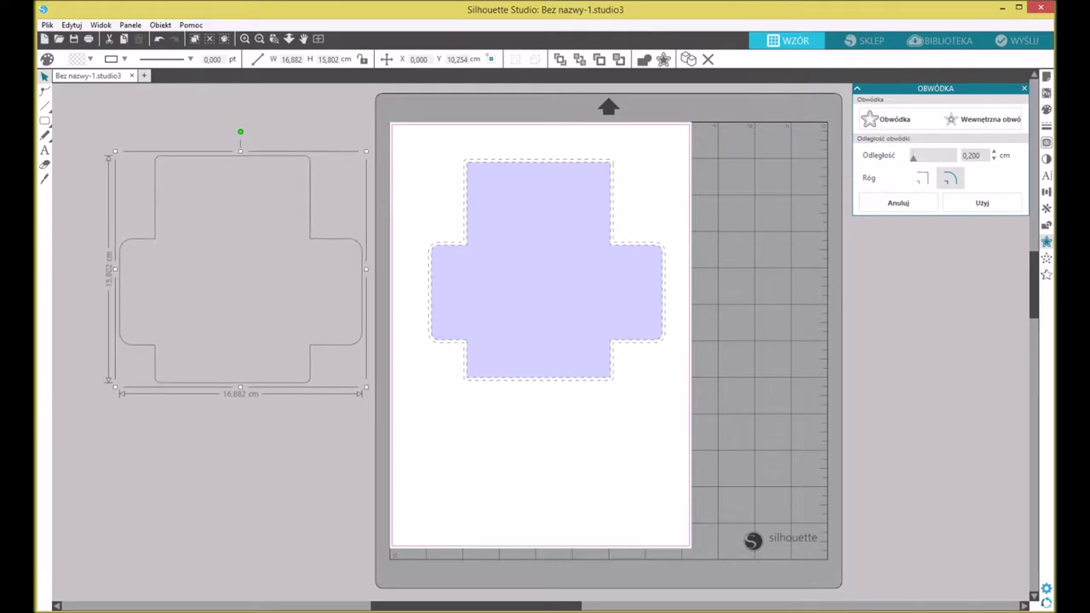
# Add an outer offset to the moved outline with the square corner option and a distance of 2.413 cm
pyautogui.click(887, 120)
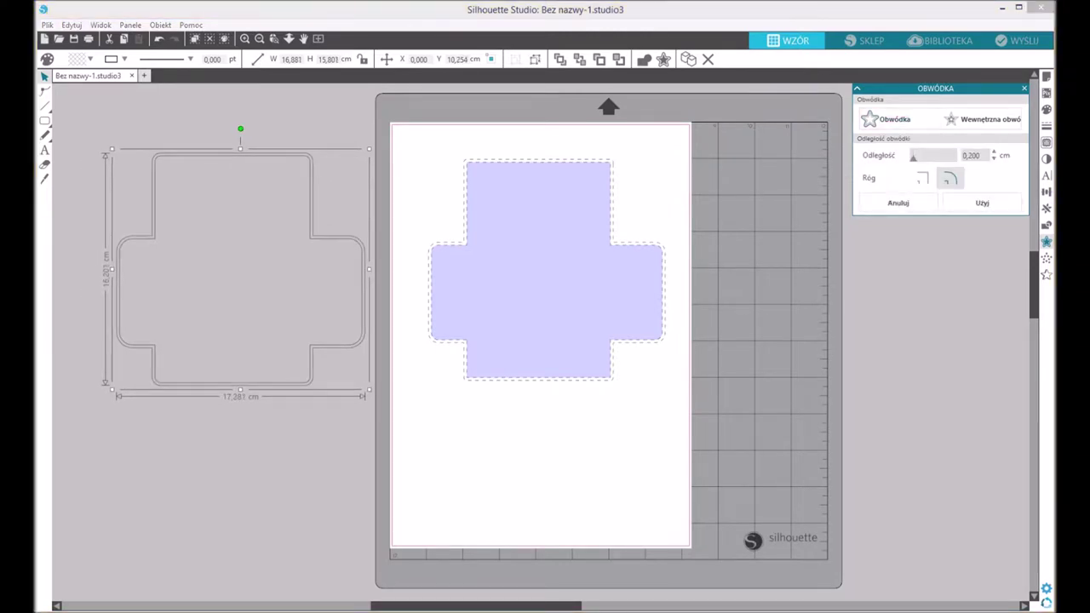
pyautogui.moveTo(914, 158); pyautogui.dragTo(921, 156)
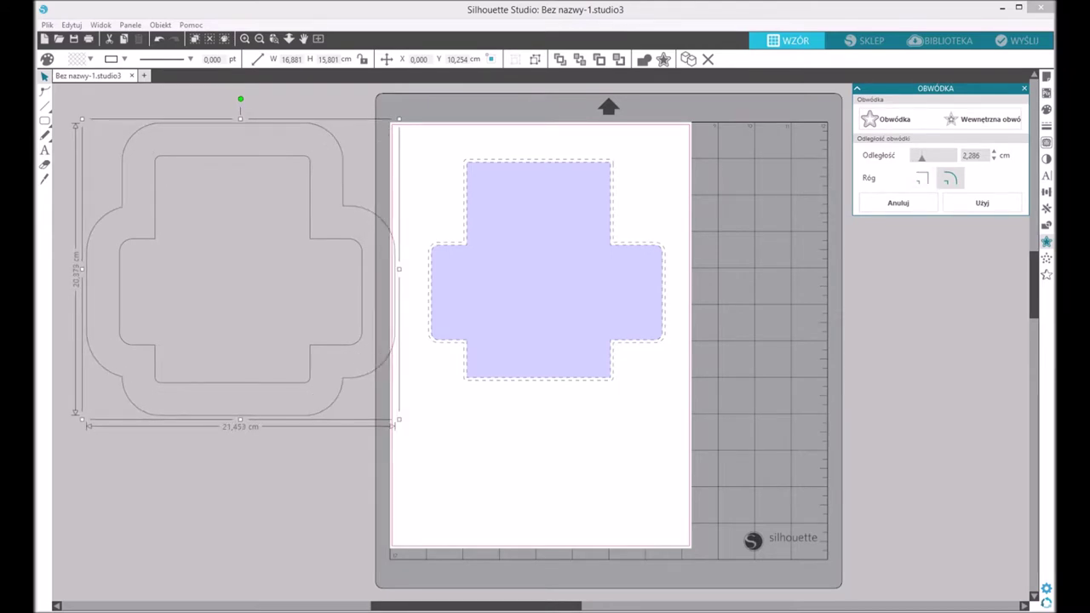
pyautogui.click(921, 178)
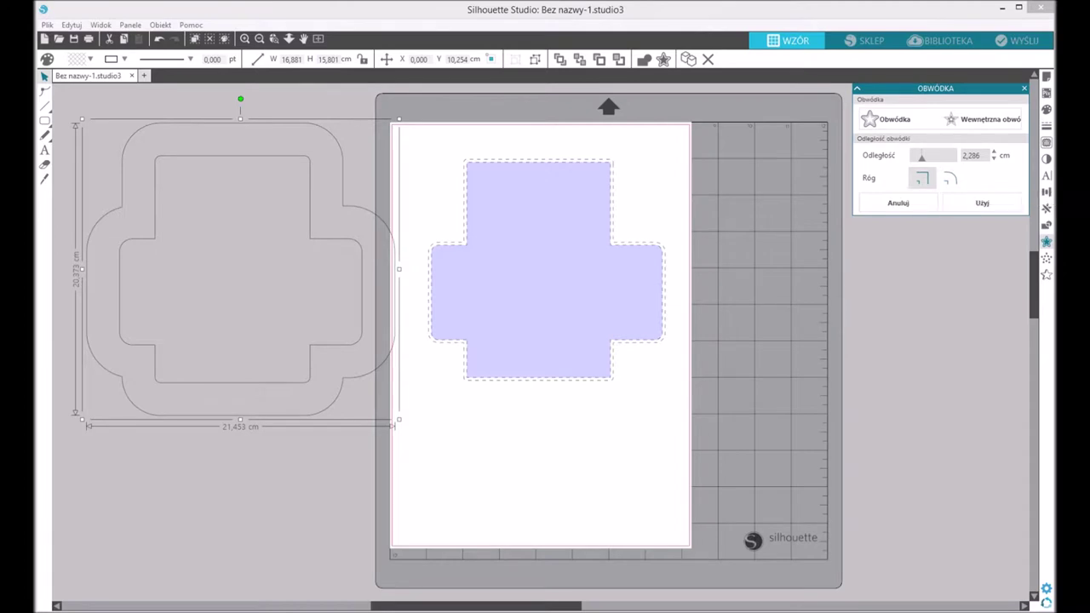
pyautogui.click(993, 152)
pyautogui.click(994, 151)
pyautogui.click(993, 151)
pyautogui.click(993, 159)
pyautogui.click(993, 159)
pyautogui.press('Down')
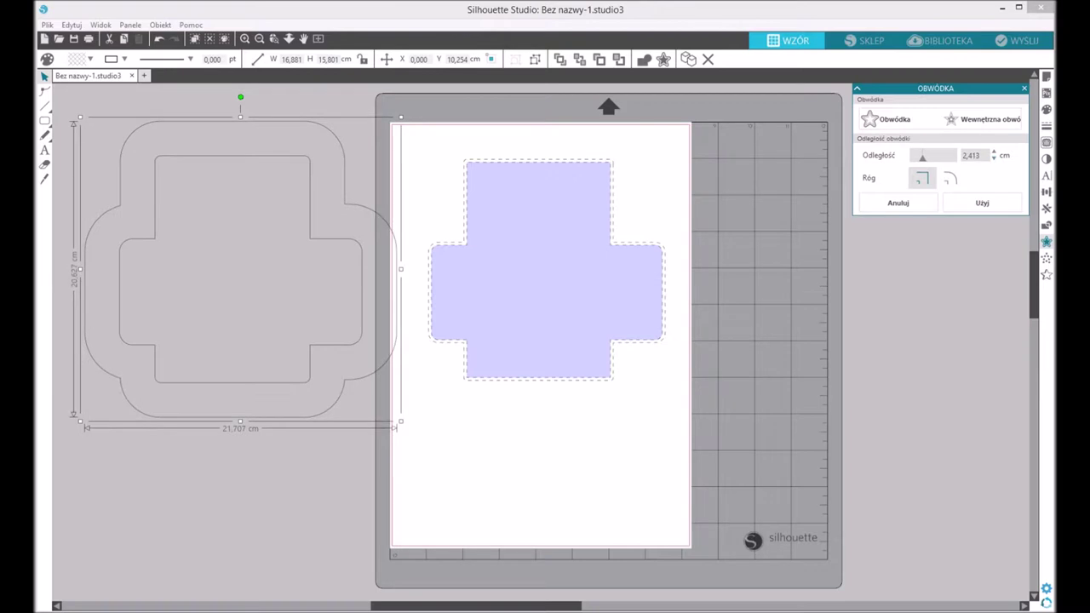
# Create an internal offset about 19.4 cm wide inside the large outer outline and apply it
pyautogui.click(983, 119)
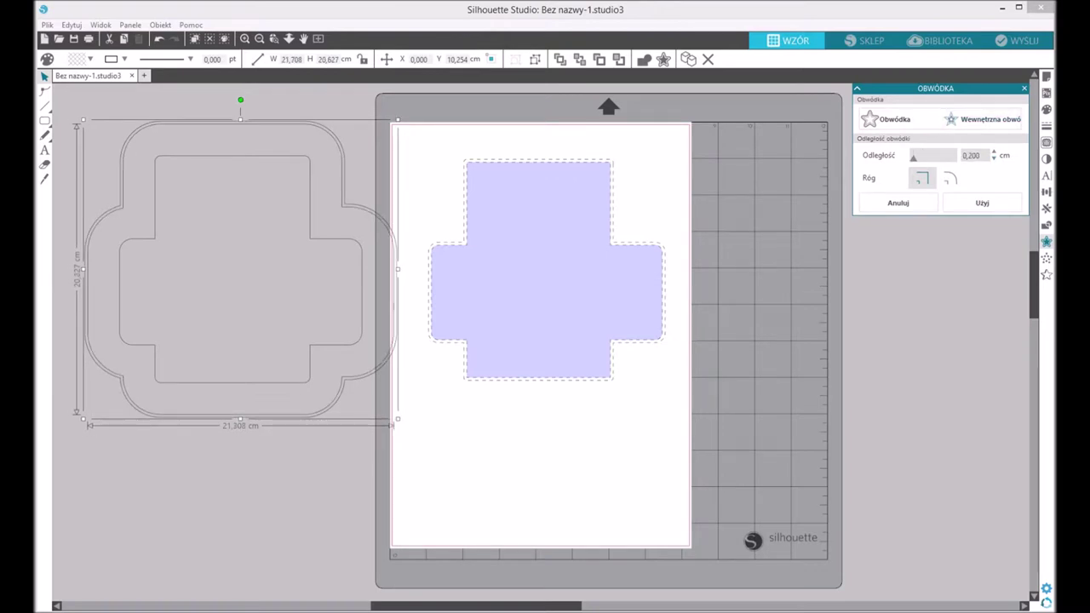
pyautogui.moveTo(914, 157)
pyautogui.mouseDown()
pyautogui.moveTo(930, 157)
pyautogui.moveTo(916, 156)
pyautogui.mouseUp()
pyautogui.click(981, 203)
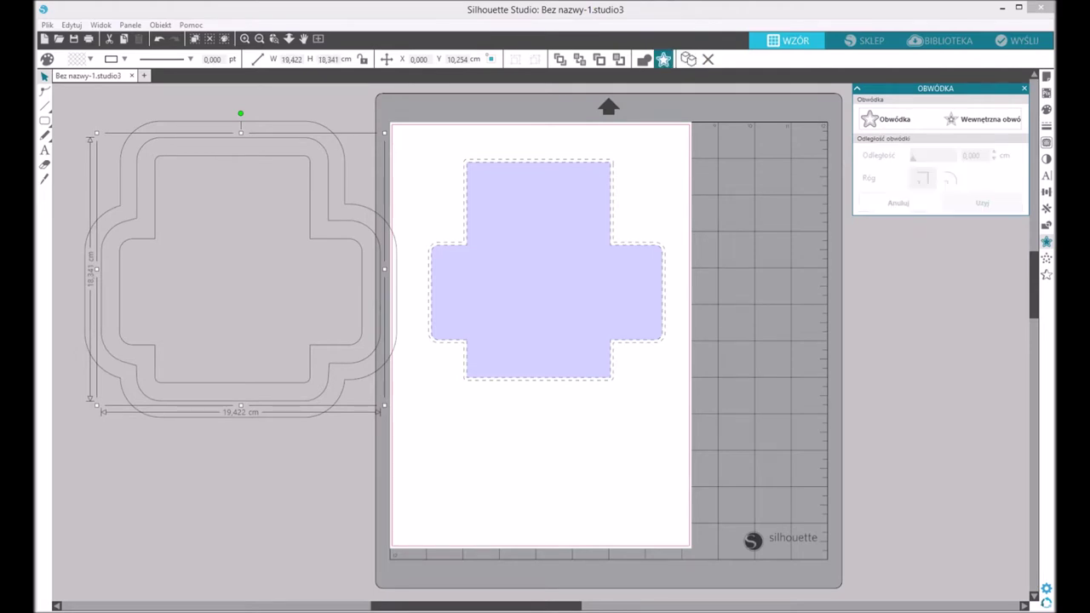
# Duplicate the 19.422 cm wide internal offset outline and place the copy around the lavender shape on the page
pyautogui.click(688, 58)
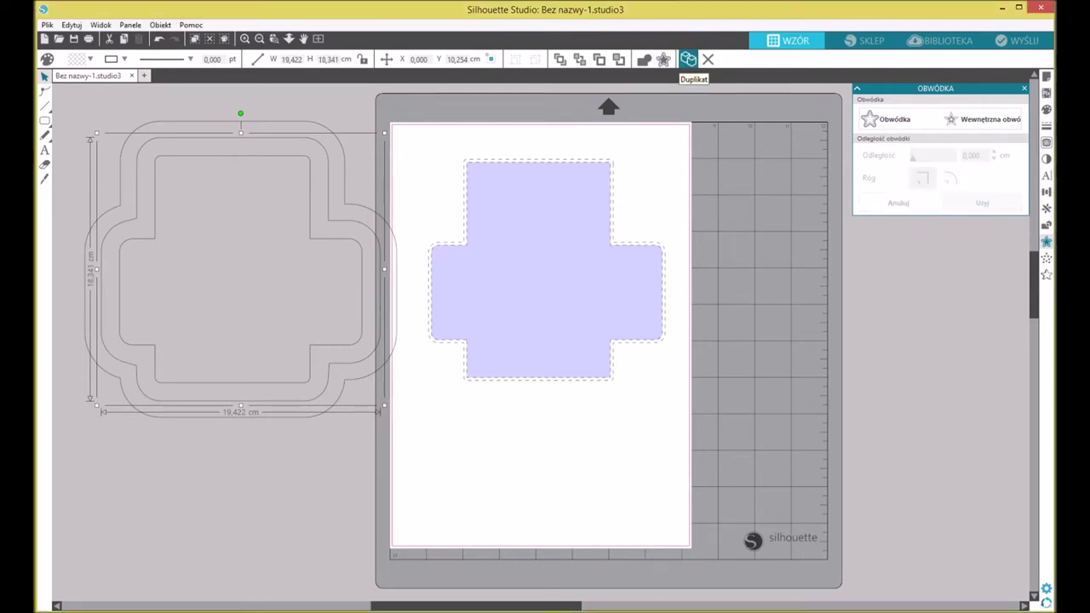
pyautogui.moveTo(393, 308); pyautogui.dragTo(960, 315)
pyautogui.moveTo(820, 276); pyautogui.dragTo(544, 273)
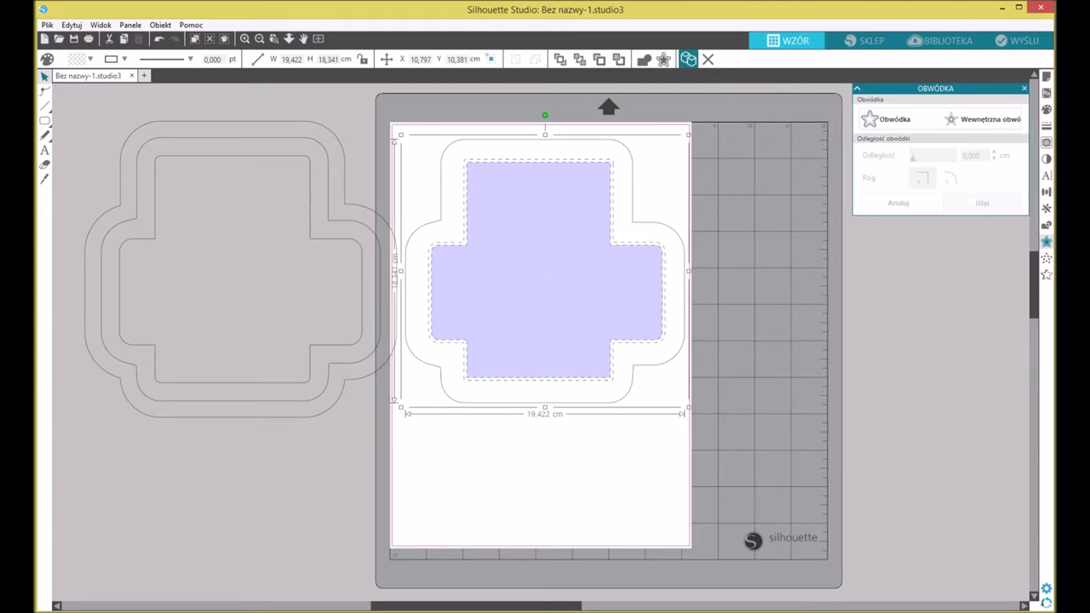
# Duplicate the outline around the lavender shape to the right of the page, and delete that copy
pyautogui.click(688, 59)
pyautogui.moveTo(544, 272); pyautogui.dragTo(823, 268)
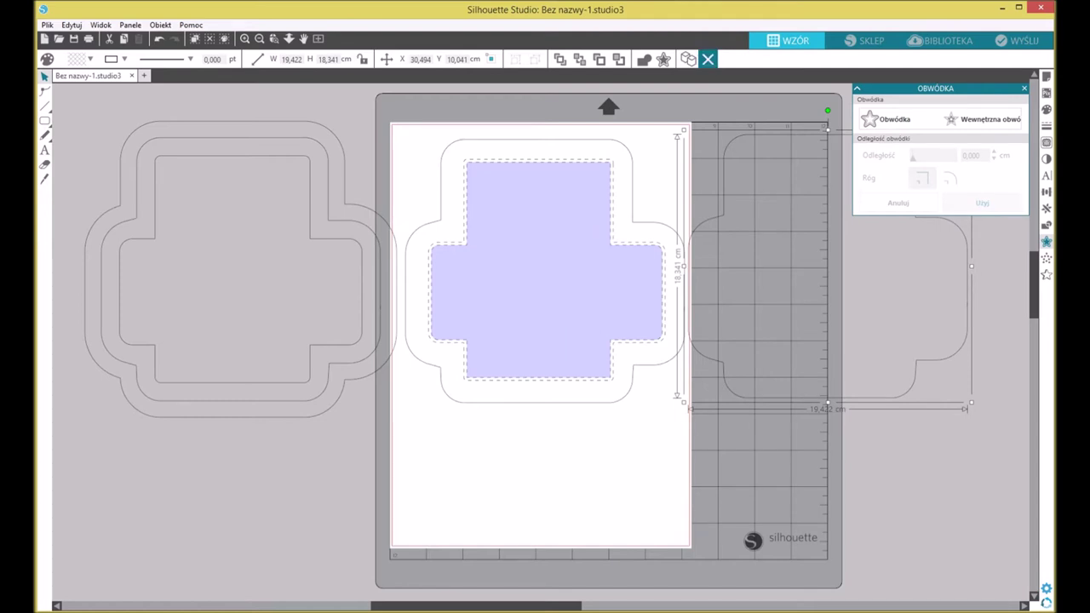
pyautogui.click(708, 59)
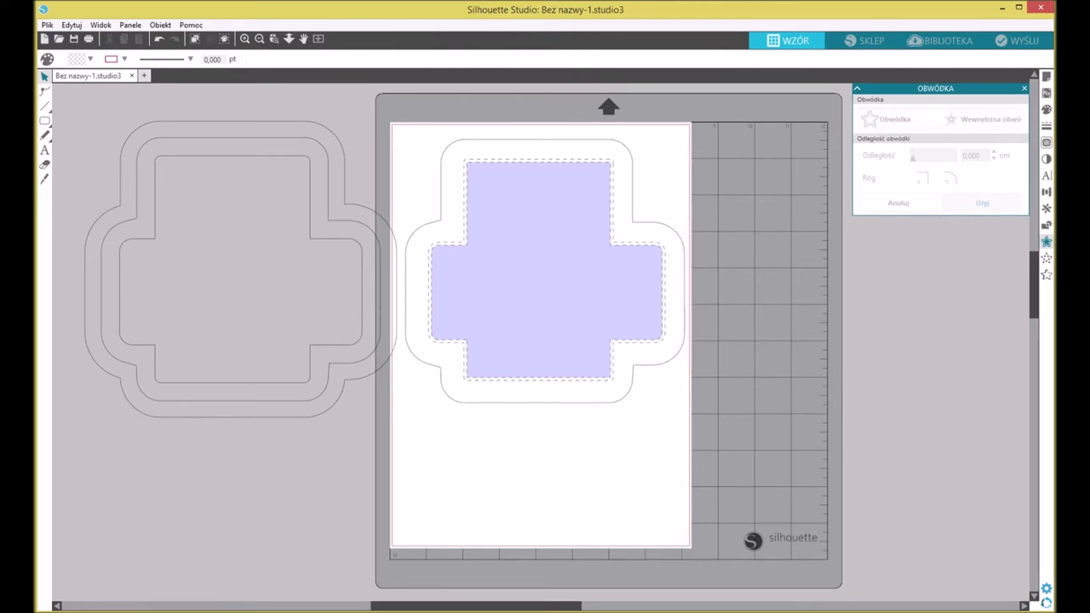